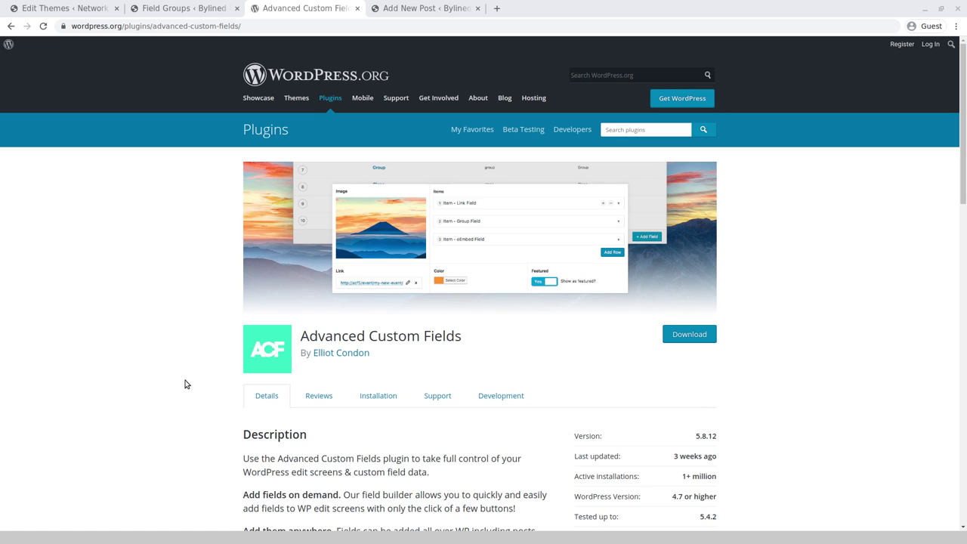
Step: Bring the browser showing the Advanced Custom Fields plugin page into focus
left_click(306, 6)
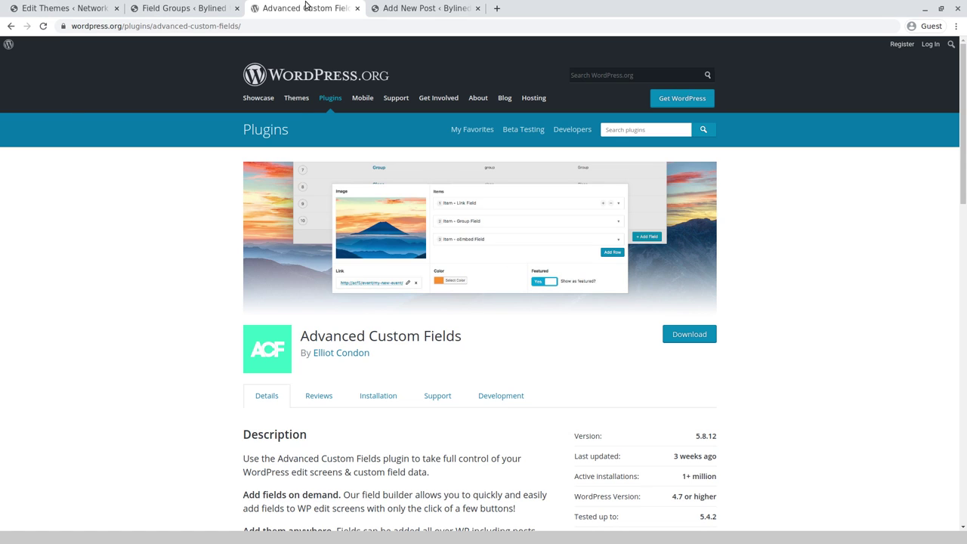
Step: Load the site's /mywriting Bylined Writing archive in a new tab
key("ctrl+t")
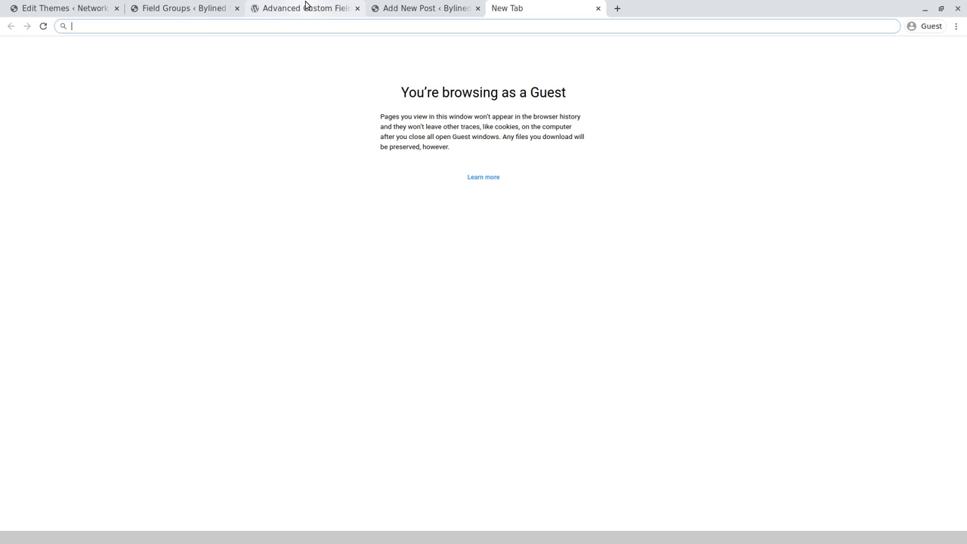
type("danielrosehill")
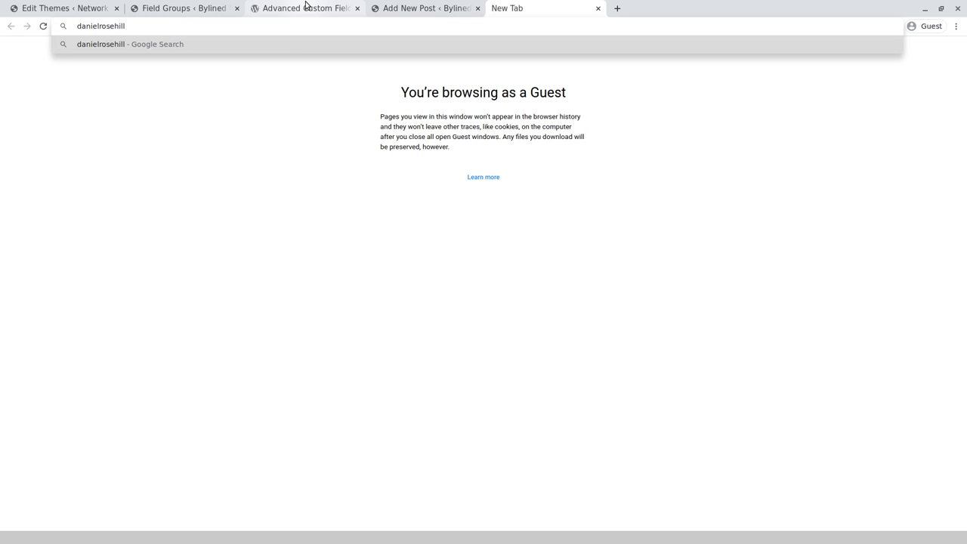
type(".co.il")
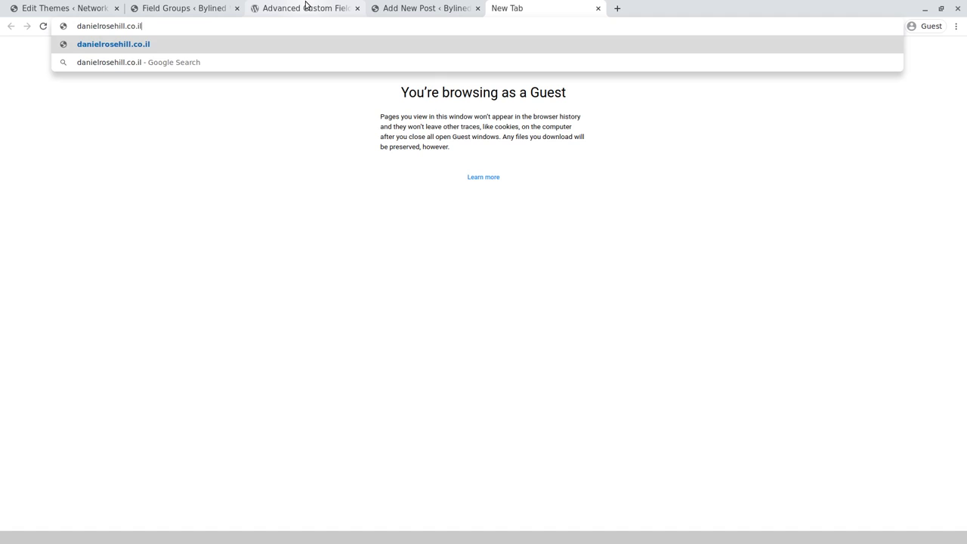
type("/mywriti")
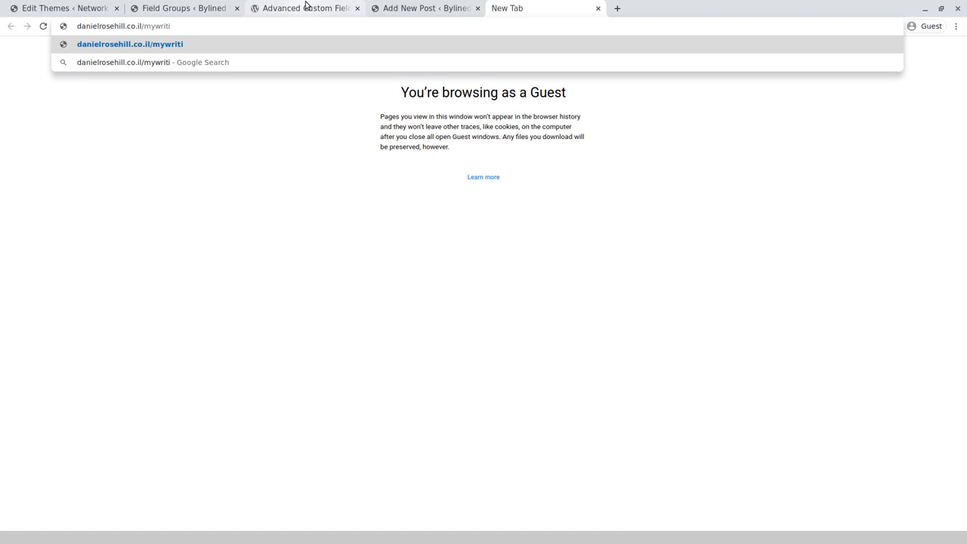
type("ng")
key("Return")
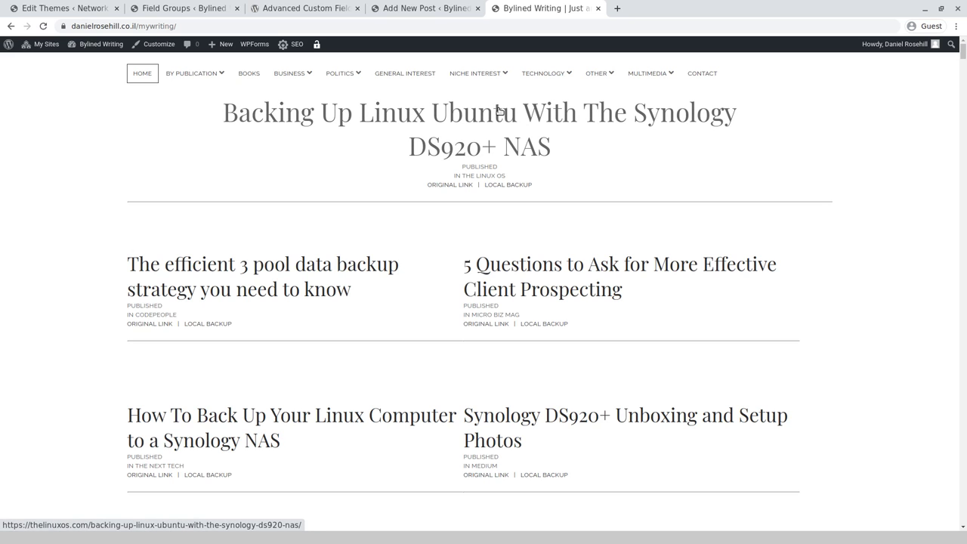
Step: Open the new post's original thelinuxos.com article in its own tab, skim it, and return
middle_click(498, 111)
left_click(665, 6)
key("ctrl+shift+Tab")
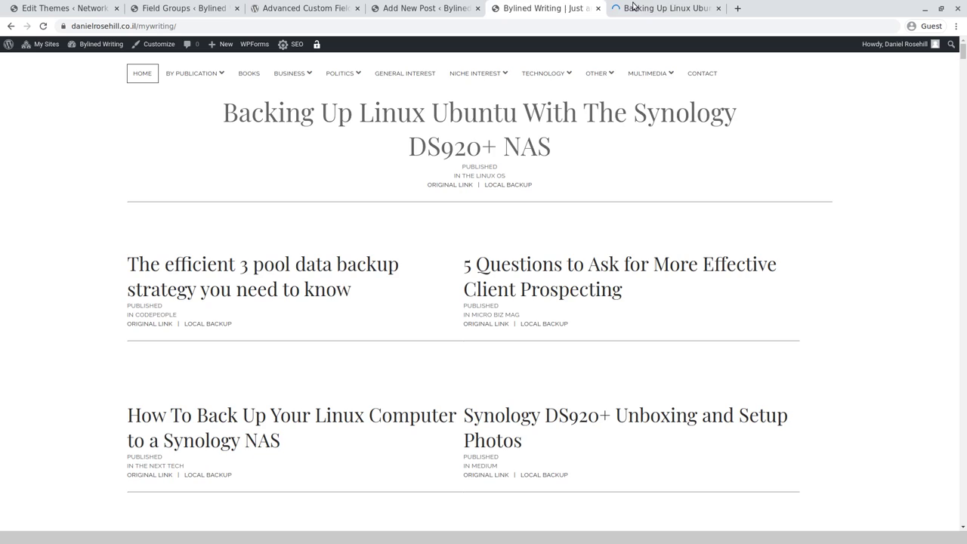
left_click(633, 6)
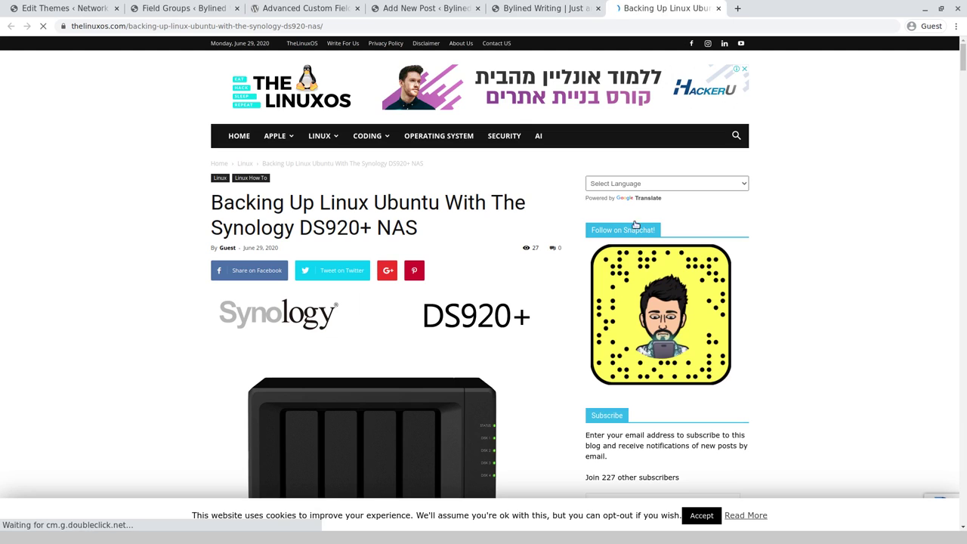
scroll(338, 188, "down", 1)
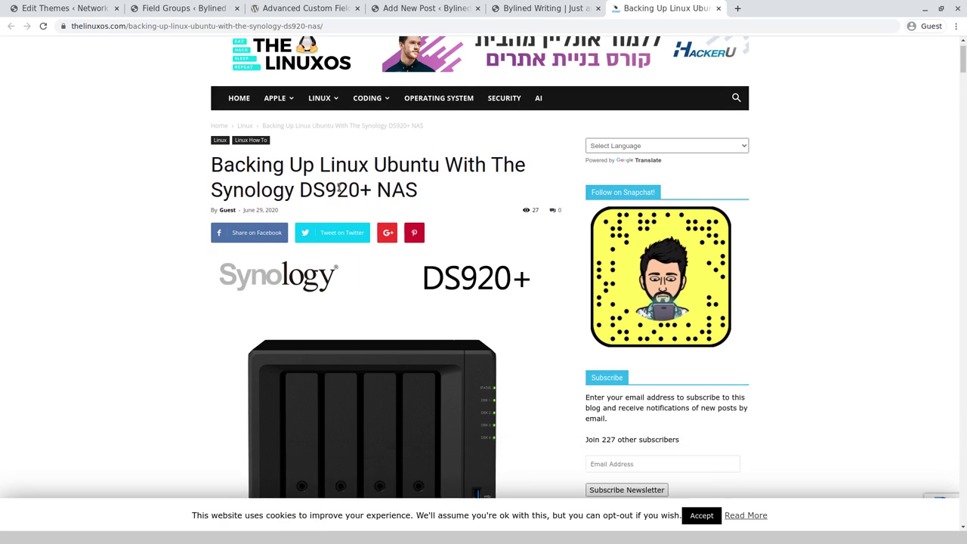
scroll(339, 188, "down", 3)
key("ctrl+Page_Up")
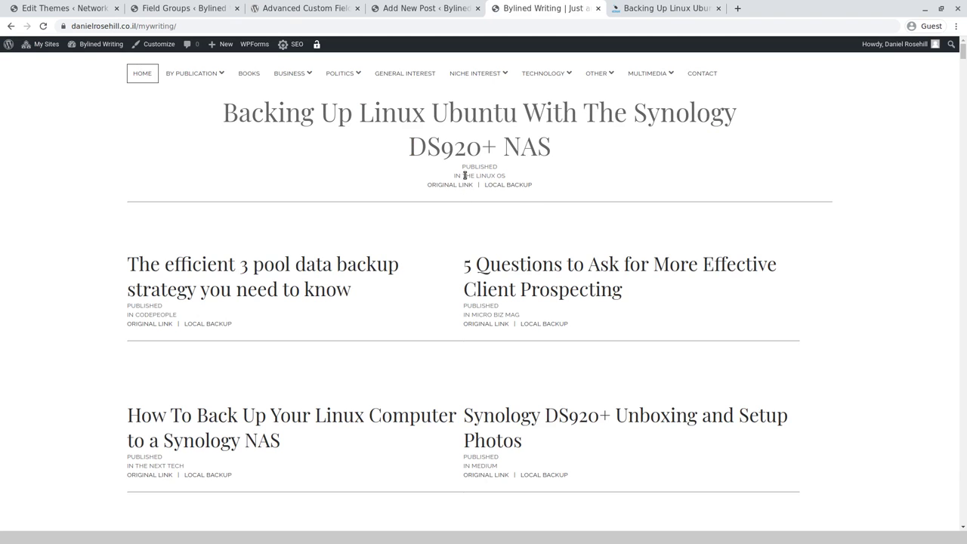
Step: On the archive, highlight the new post's publication name and the neighbouring posts' link lines
left_click_drag(453, 175, 514, 178)
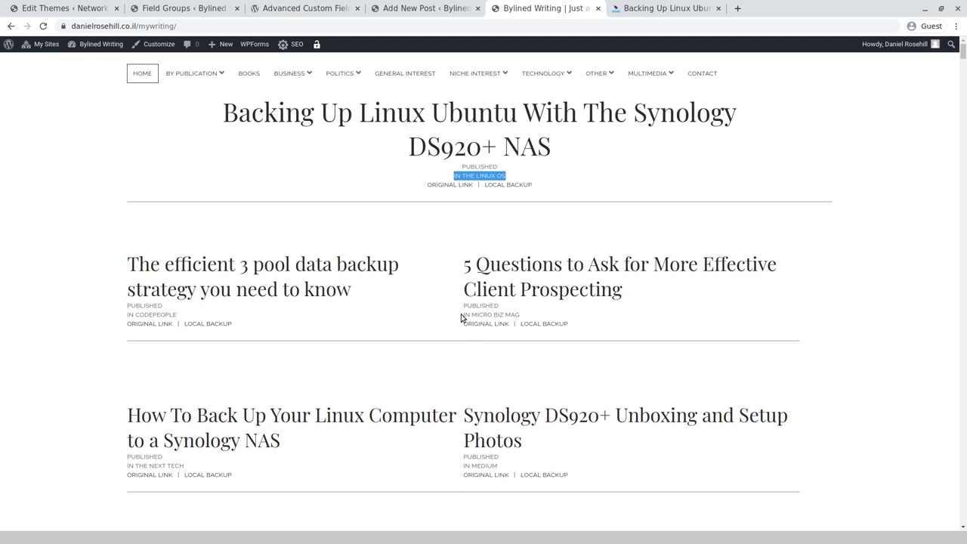
left_click_drag(460, 315, 523, 316)
left_click(323, 347)
scroll(330, 333, "down", 4)
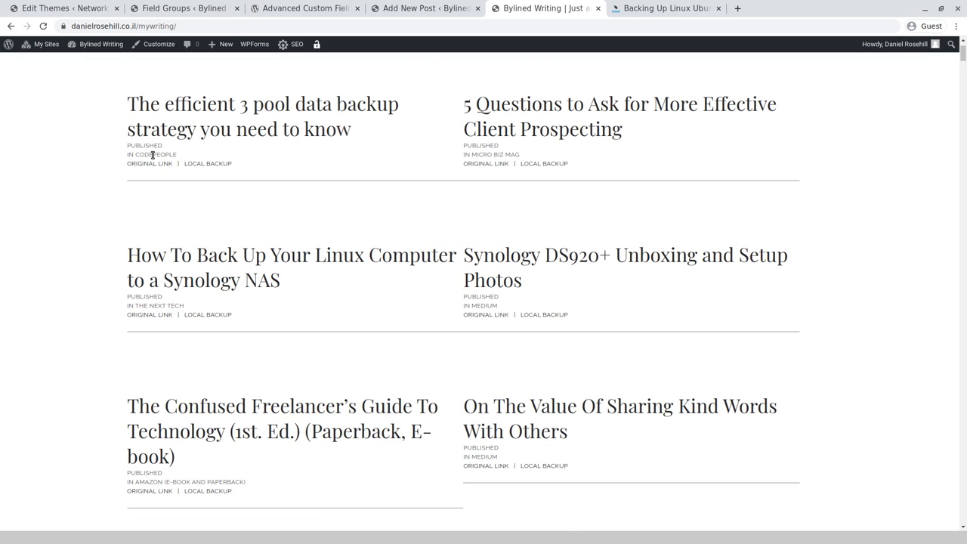
scroll(467, 294, "up", 4)
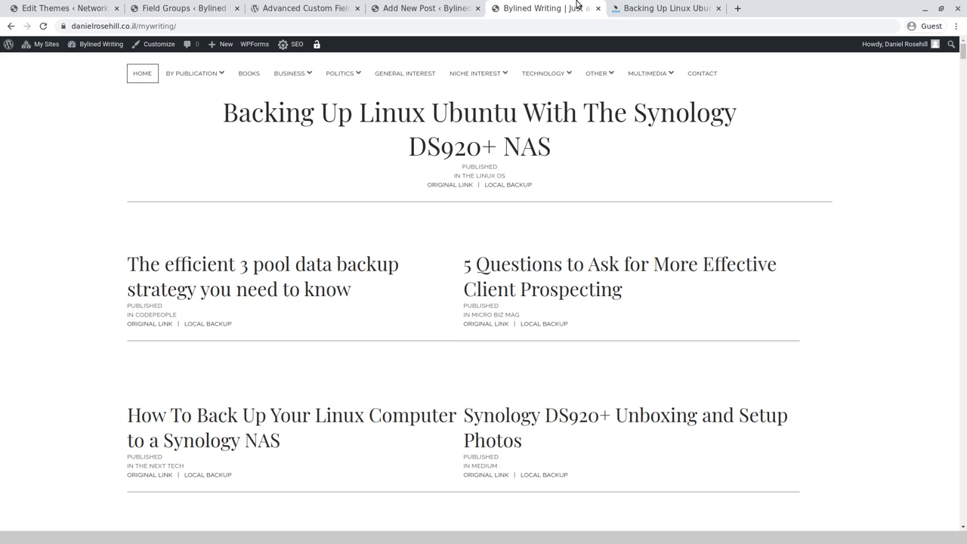
Step: Open the author's personal /blog homepage in a new tab
key("ctrl+t")
type("danie")
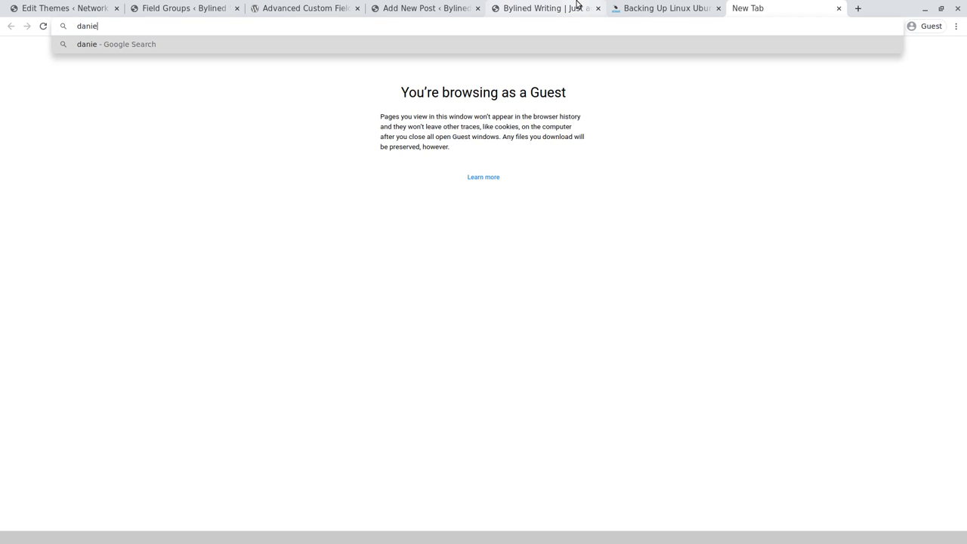
type("lrosehill.co")
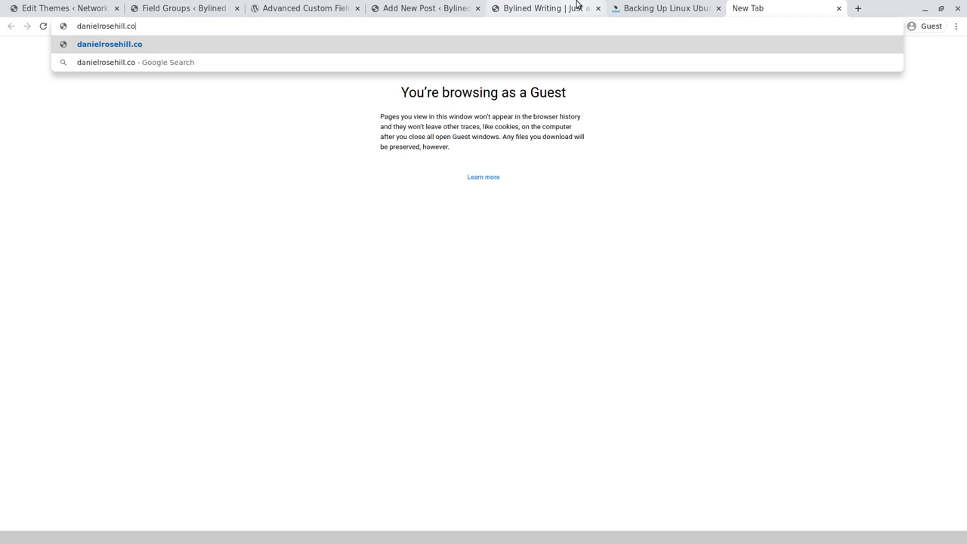
type(".il/blog")
key("Return")
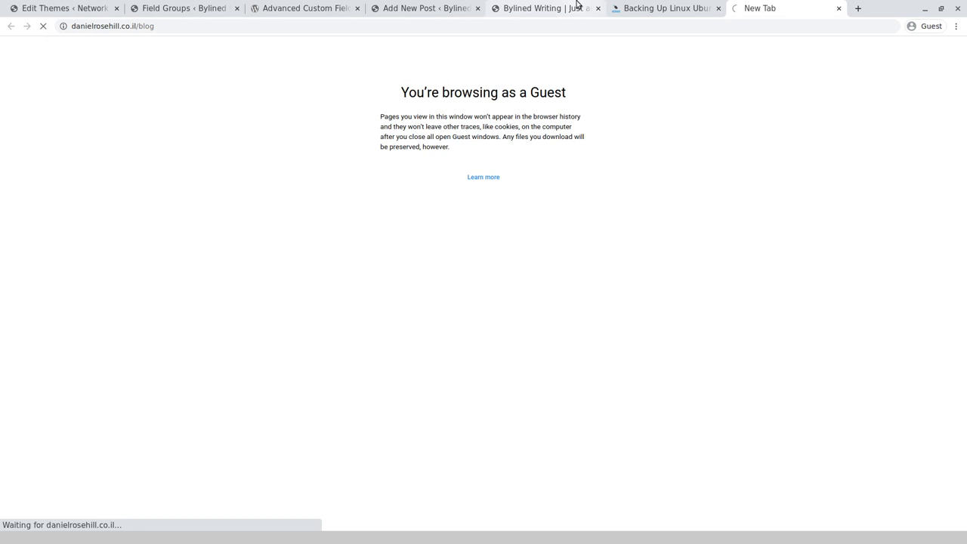
Step: Move the Bylined Writing tab after the article tab and scroll through its full archive listing
left_click_drag(530, 15, 653, 9)
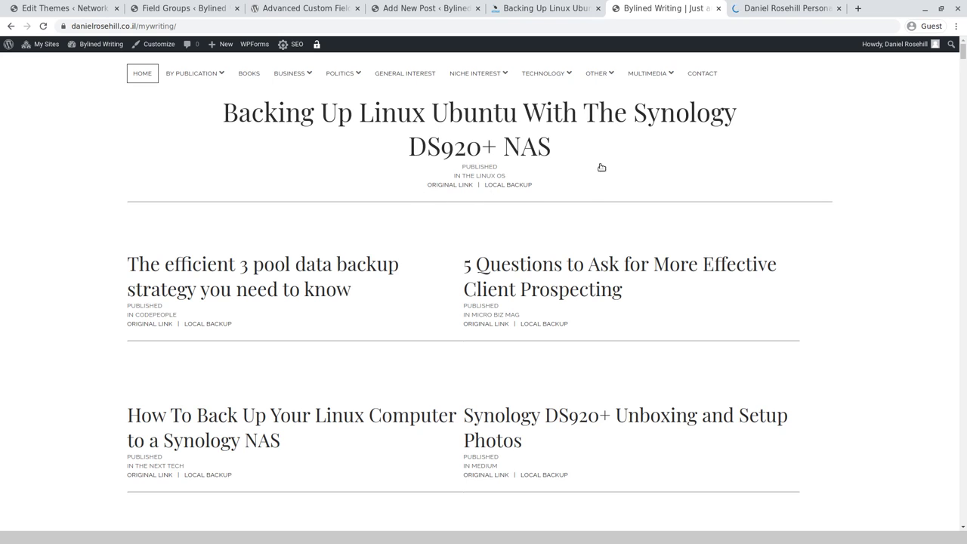
scroll(572, 192, "down", 3)
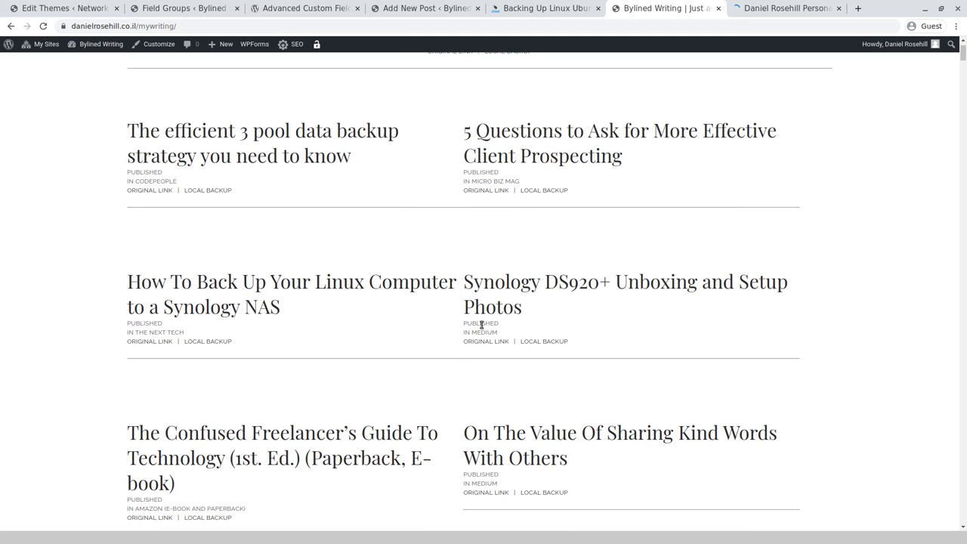
scroll(482, 325, "down", 4)
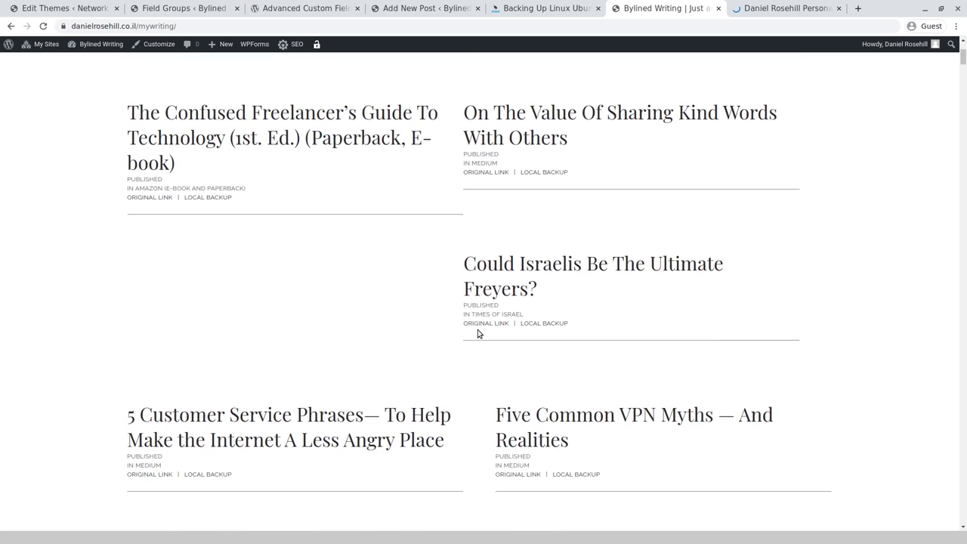
scroll(192, 274, "down", 3)
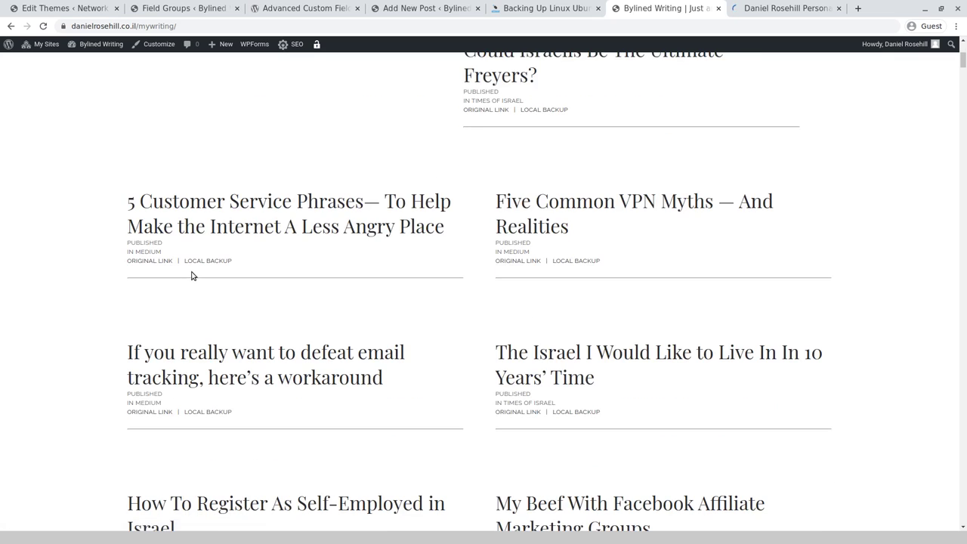
scroll(192, 275, "down", 3)
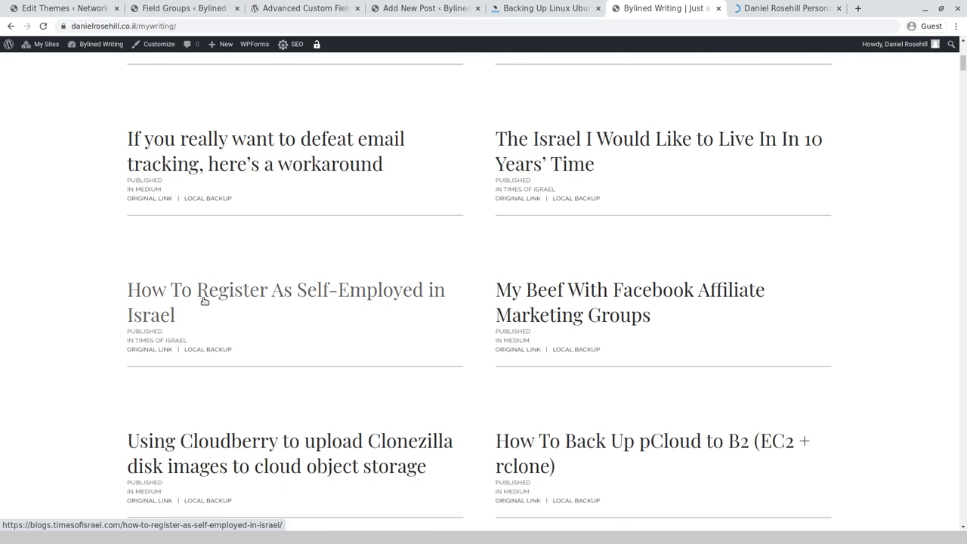
scroll(203, 302, "down", 3)
scroll(204, 302, "down", 3)
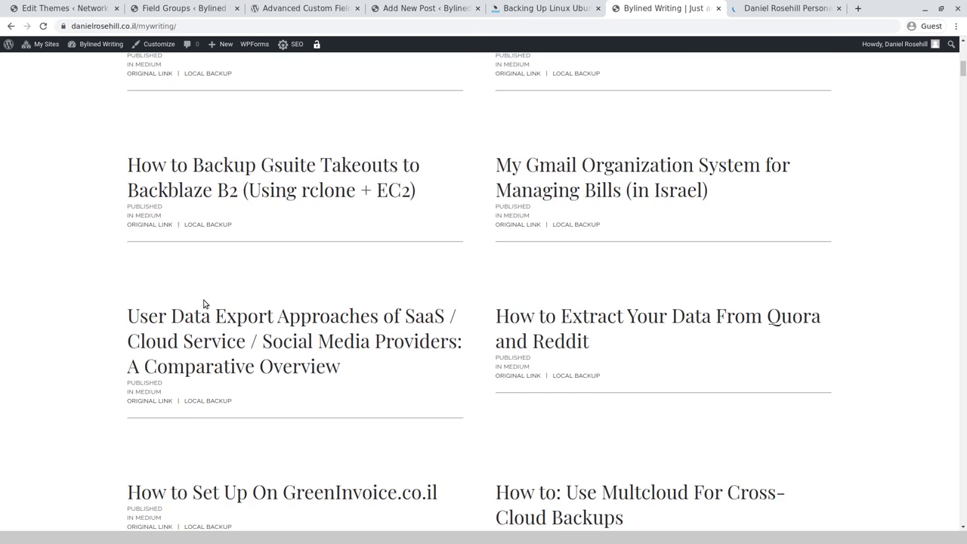
scroll(379, 302, "down", 3)
left_click_drag(962, 71, 962, 47)
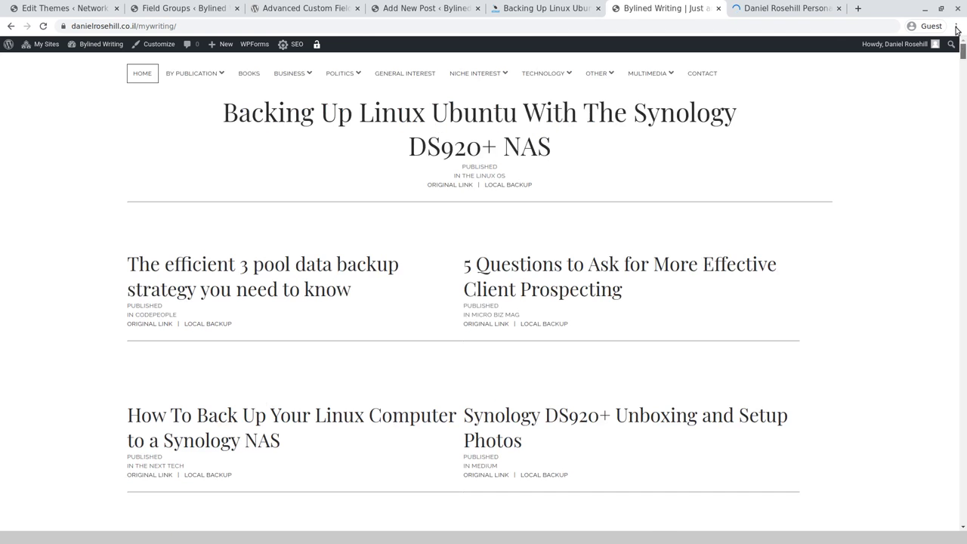
left_click(764, 8)
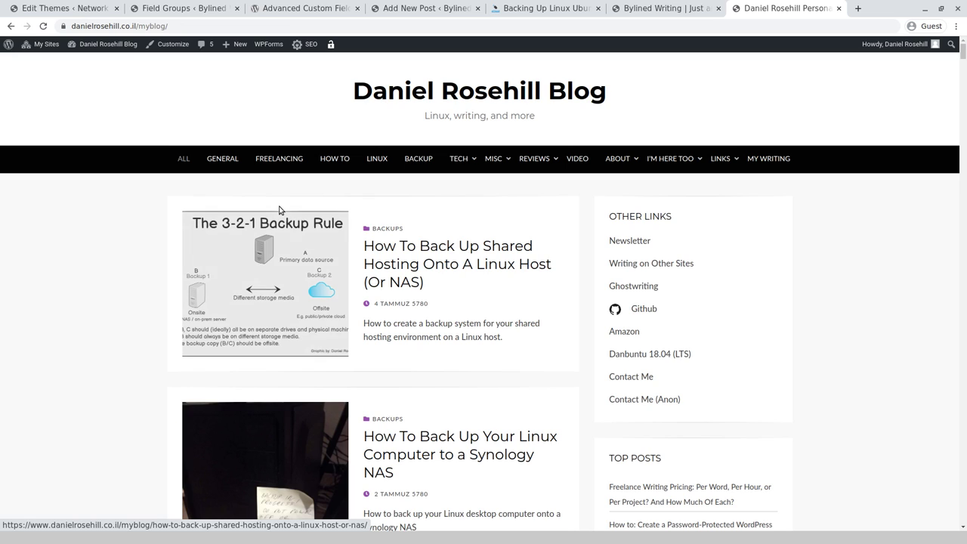
left_click(680, 4)
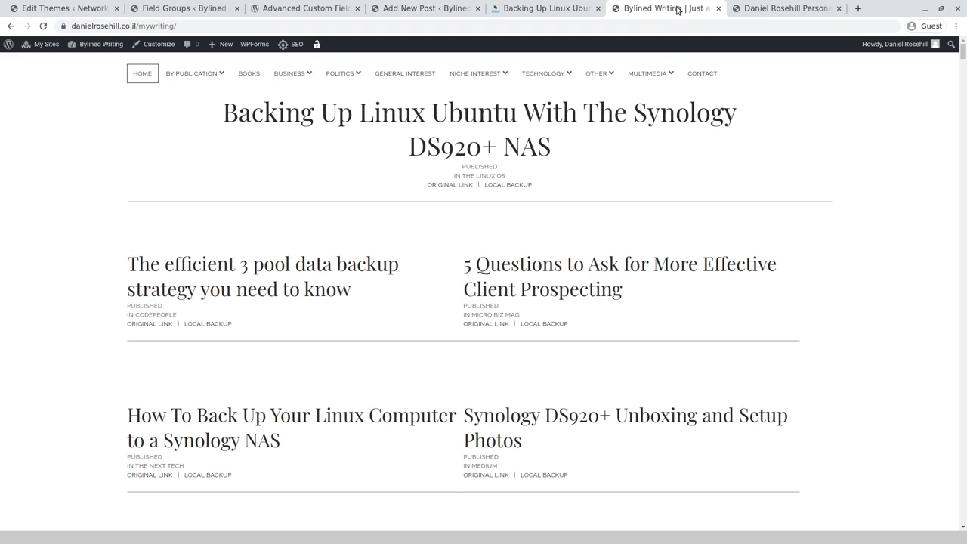
Step: Zoom in on the archive and open the LOCAL BACKUP PDF of 'The efficient 3 pool data backup strategy you need to know'
scroll(617, 239, "down", 2)
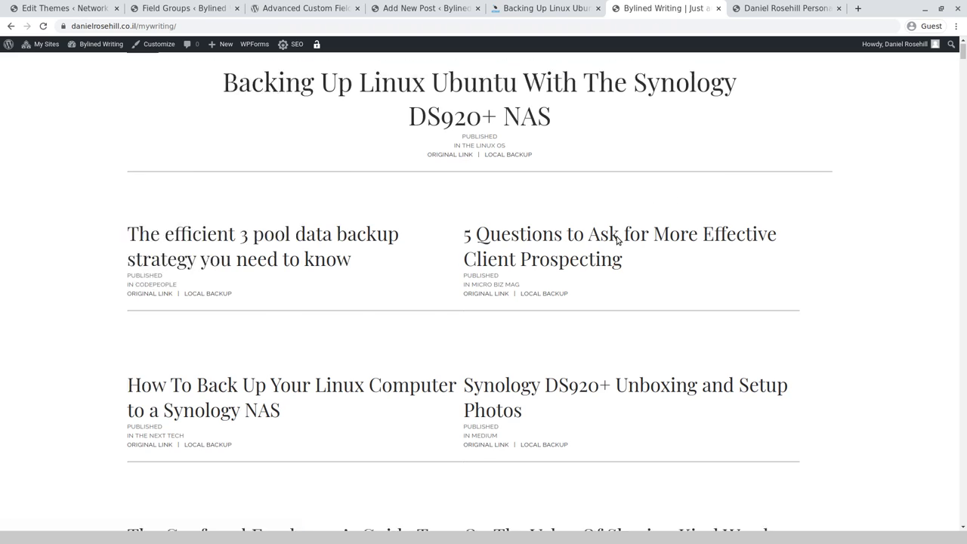
scroll(618, 239, "down", 8)
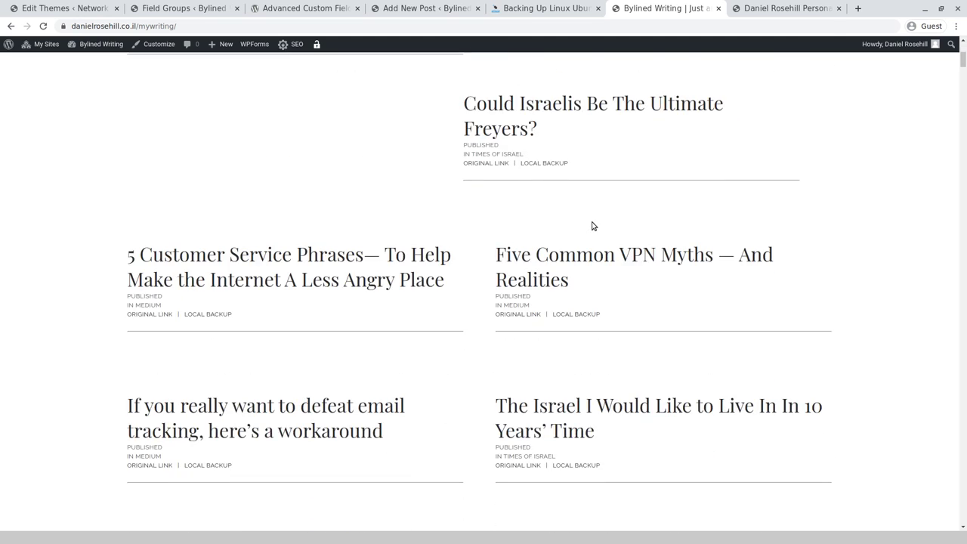
scroll(593, 225, "down", 5)
scroll(703, 169, "up", 6)
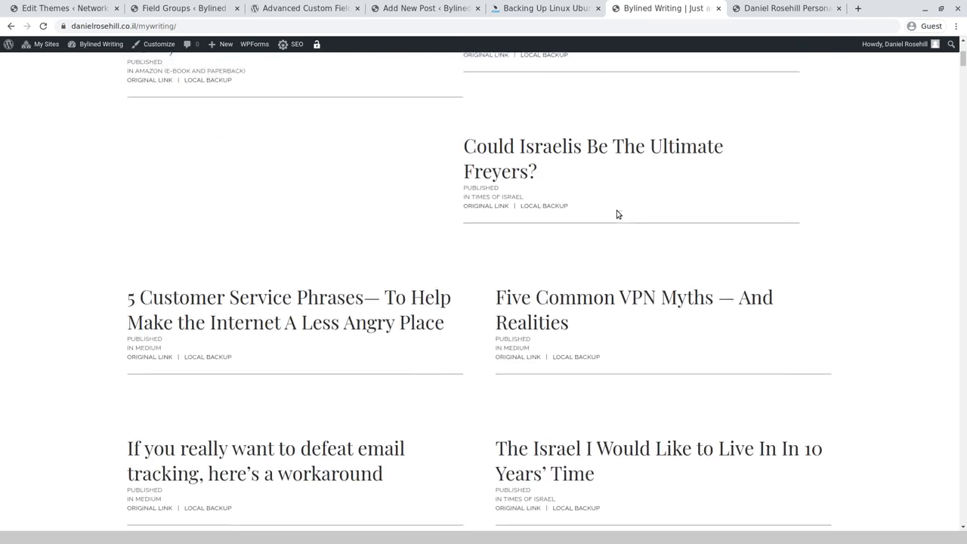
scroll(617, 214, "up", 8)
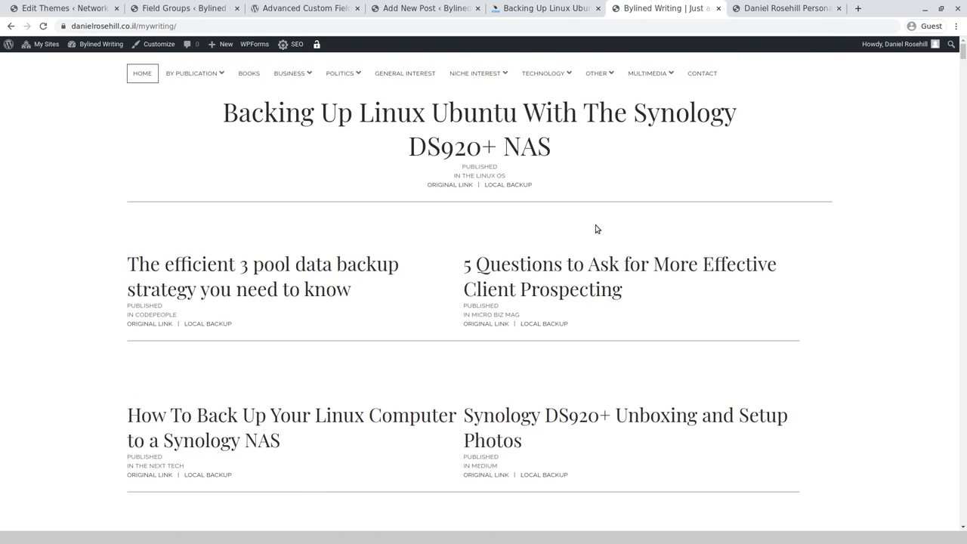
key("ctrl+plus")
key("ctrl+plus")
key("ctrl+plus")
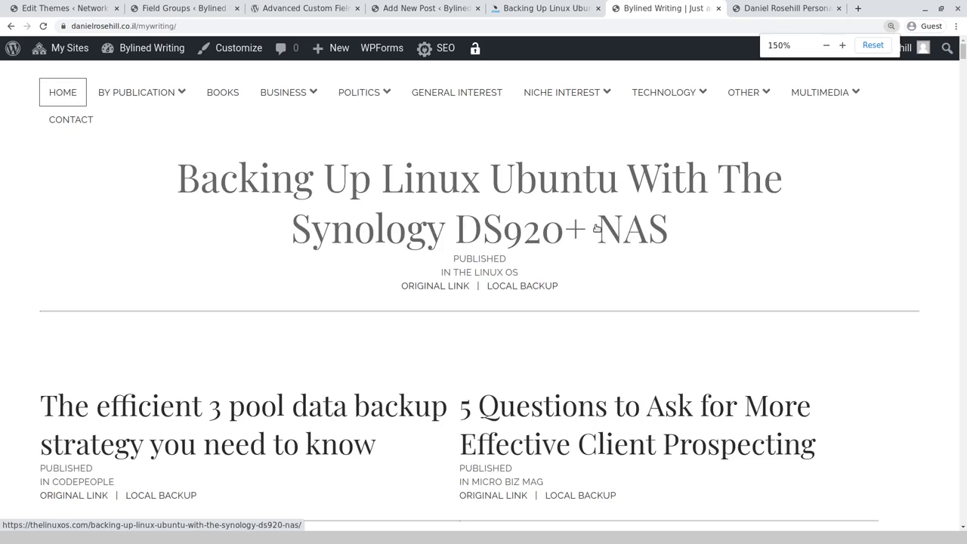
scroll(597, 227, "down", 2)
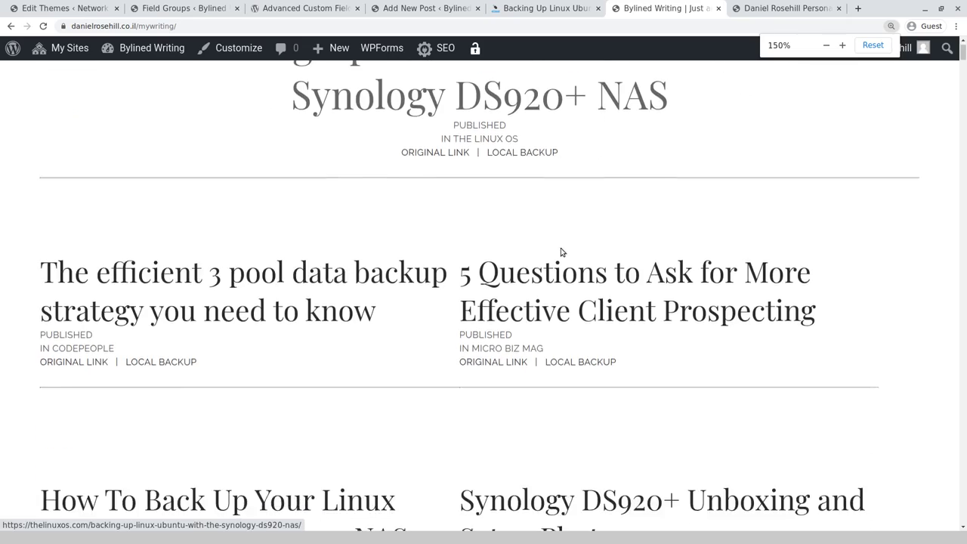
left_click(153, 363)
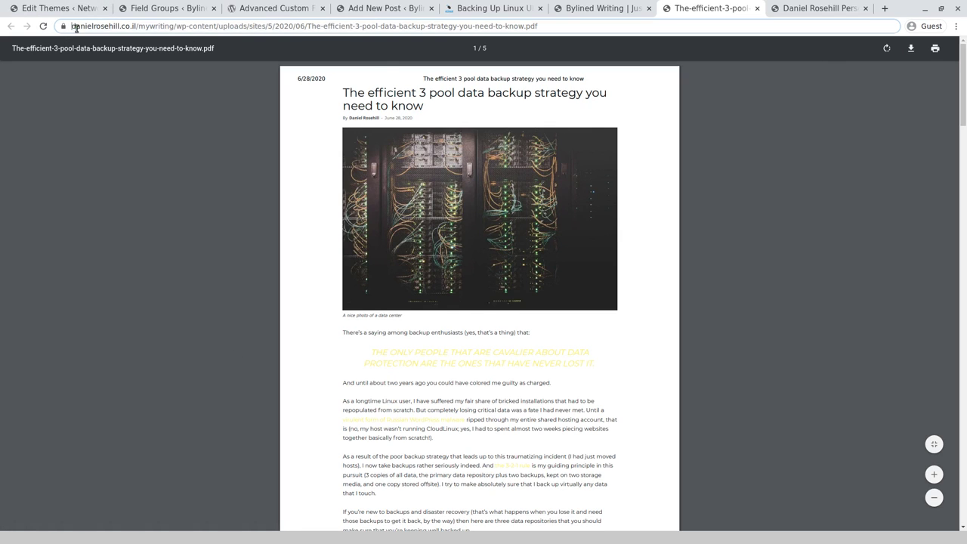
Step: Inspect the backup PDF's full web address, then go back to the top of the Bylined Writing archive
left_click_drag(76, 27, 538, 26)
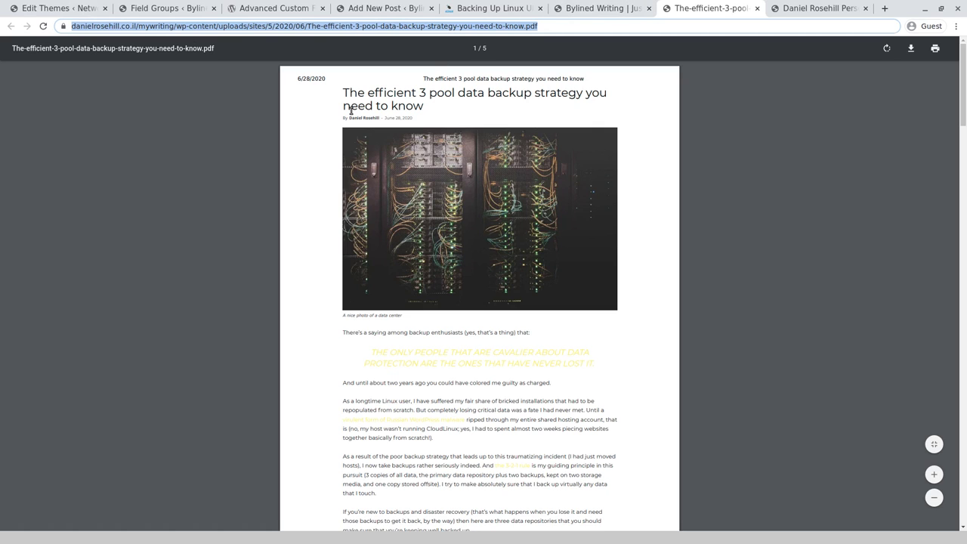
left_click(613, 5)
scroll(782, 260, "up", 2)
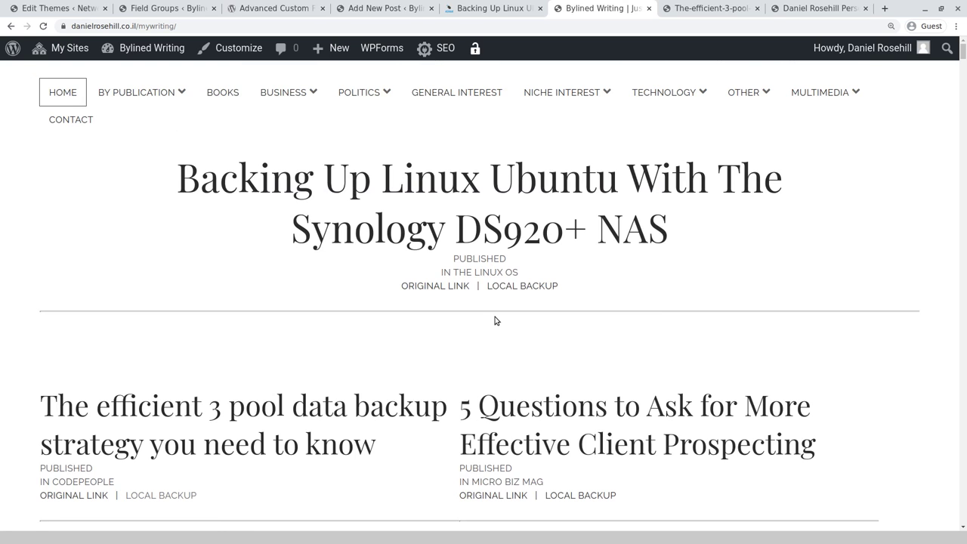
Step: Show the Chosen child theme's post-byline.php in the theme editor, highlighting its file name
left_click(90, 7)
mouse_move(64, 47)
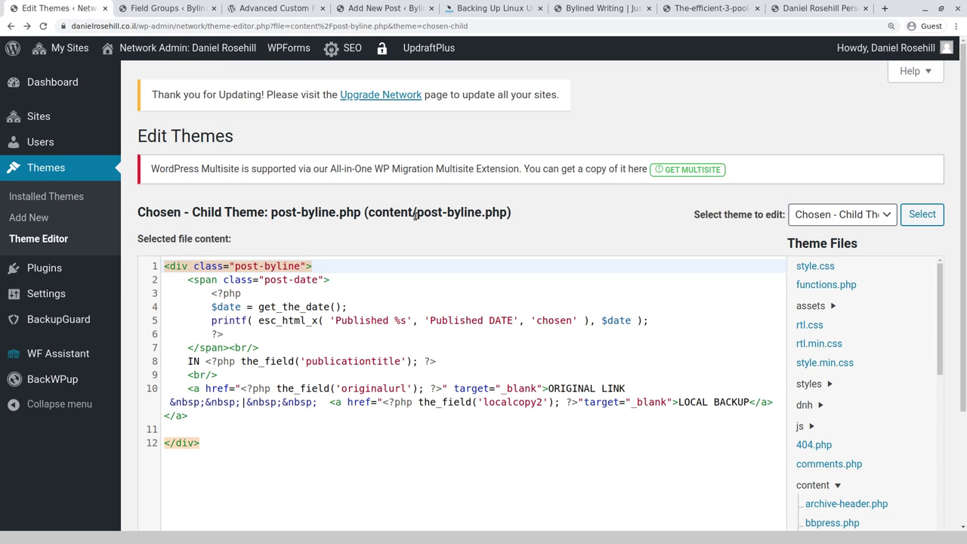
left_click_drag(413, 215, 507, 217)
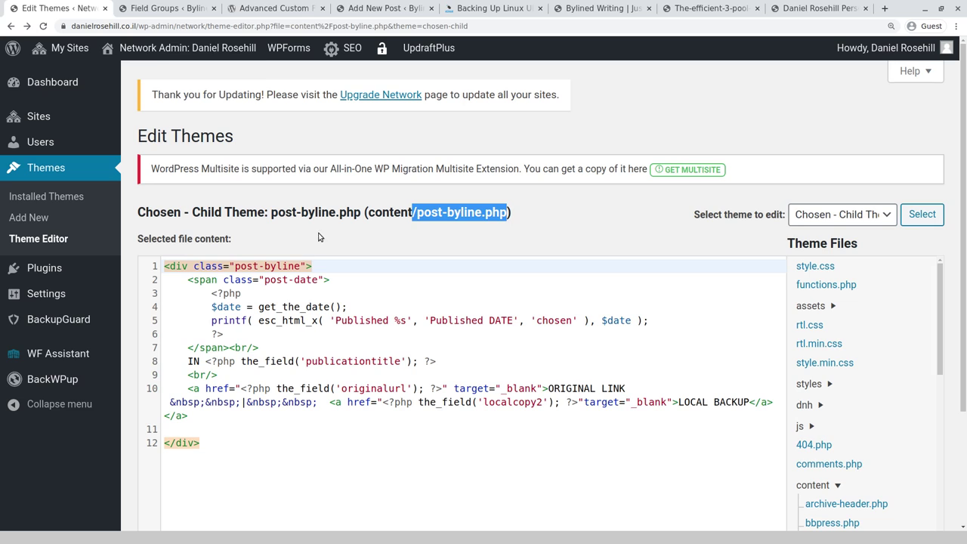
mouse_move(165, 61)
Step: Highlight the originalurl, localcopy2 and publicationtitle field calls in post-byline.php, then view the ACF plugin page
left_click_drag(242, 388, 465, 393)
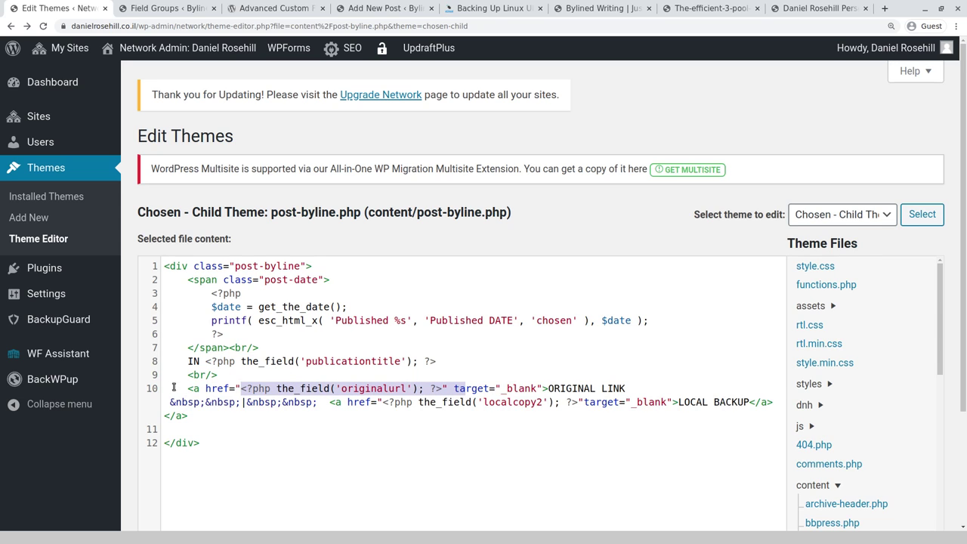
left_click_drag(188, 388, 772, 401)
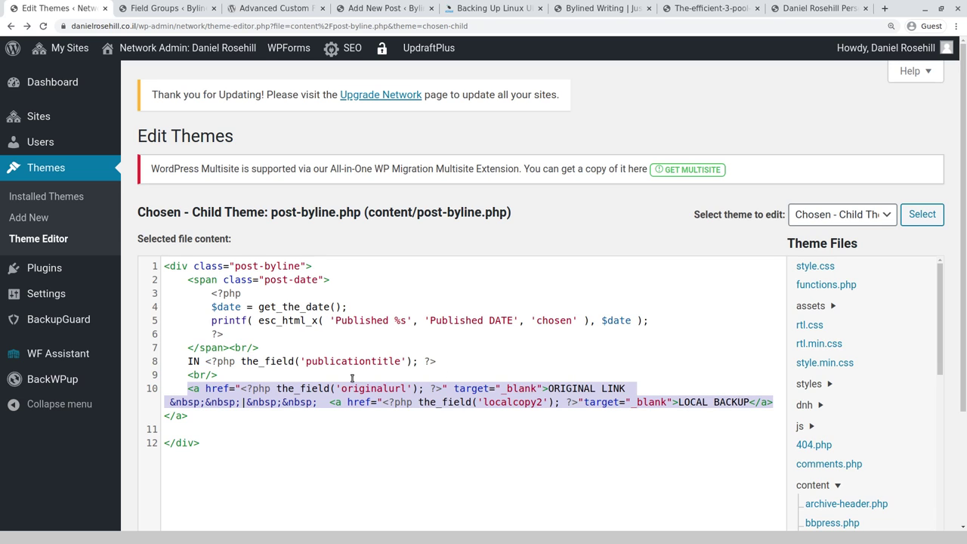
left_click(248, 403)
left_click_drag(330, 402, 573, 401)
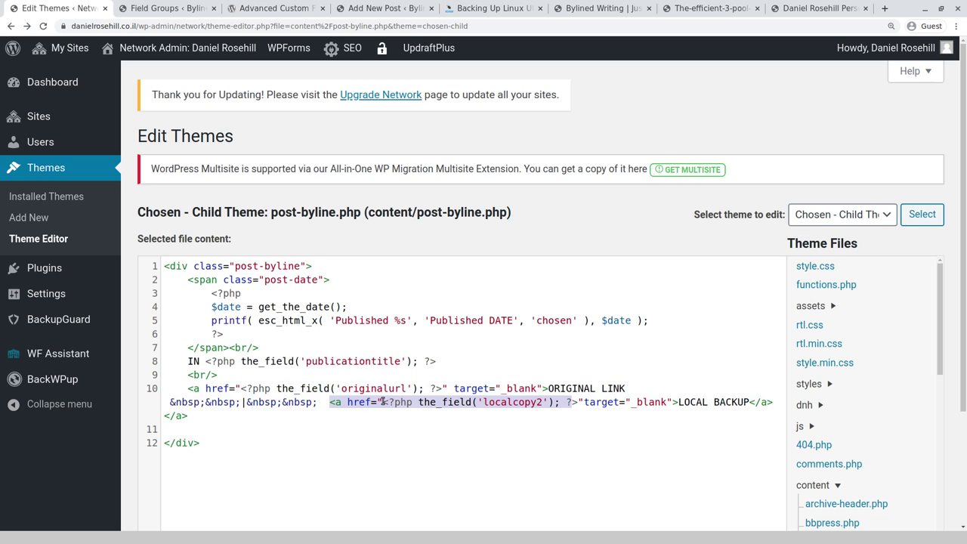
left_click_drag(203, 361, 452, 365)
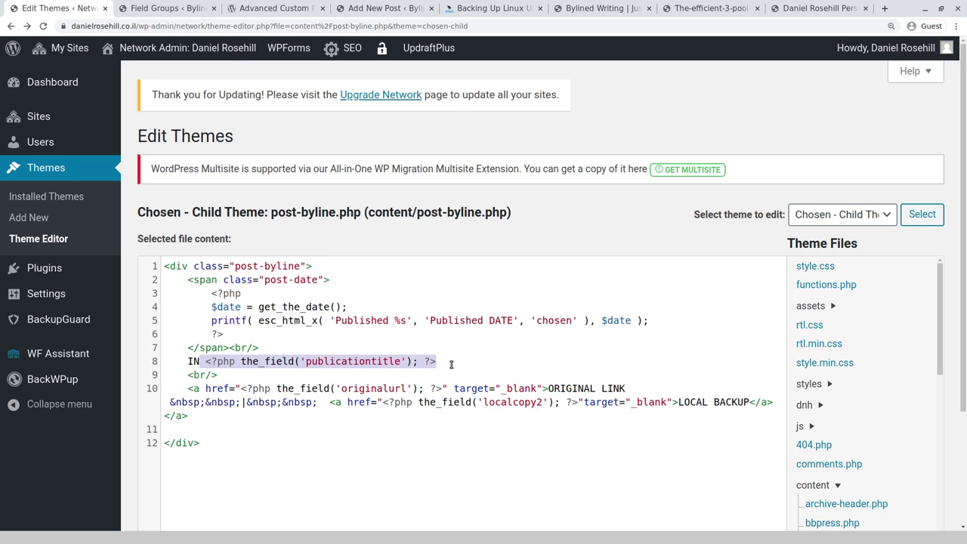
left_click(276, 8)
Step: Scroll through the ACF 5.8.12 plugin description, then return to post-byline.php and clear the line 8 selection
scroll(202, 242, "down", 2)
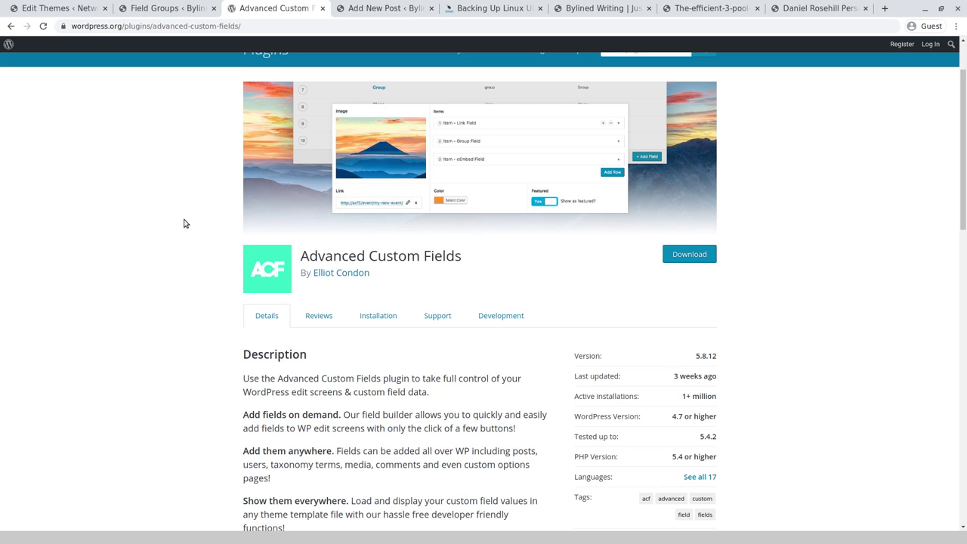
scroll(185, 224, "down", 2)
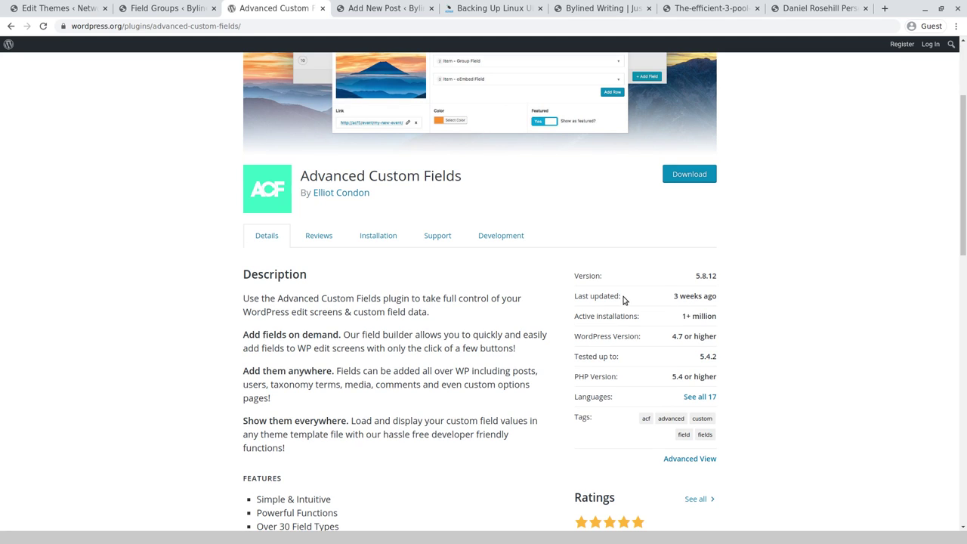
scroll(721, 367, "down", 1)
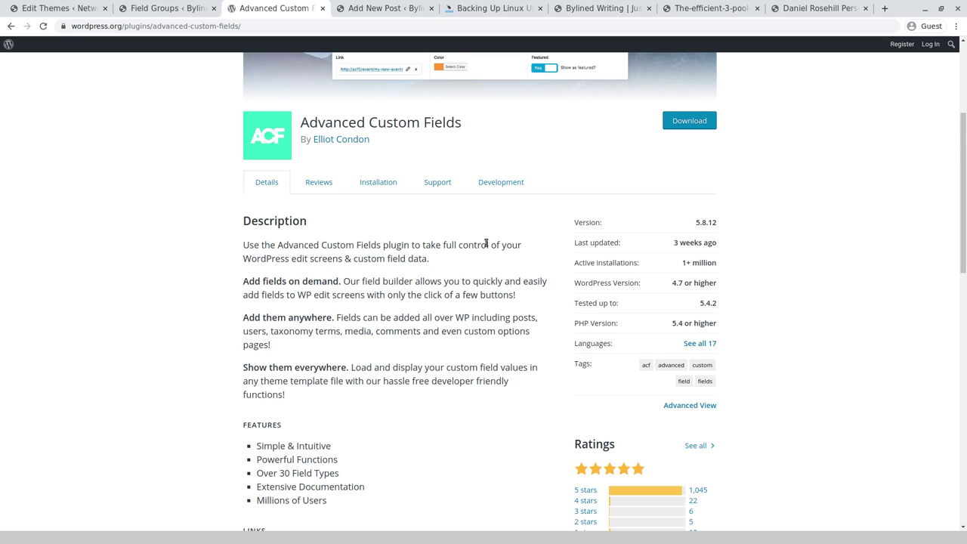
scroll(501, 234, "down", 1)
scroll(501, 233, "down", 2)
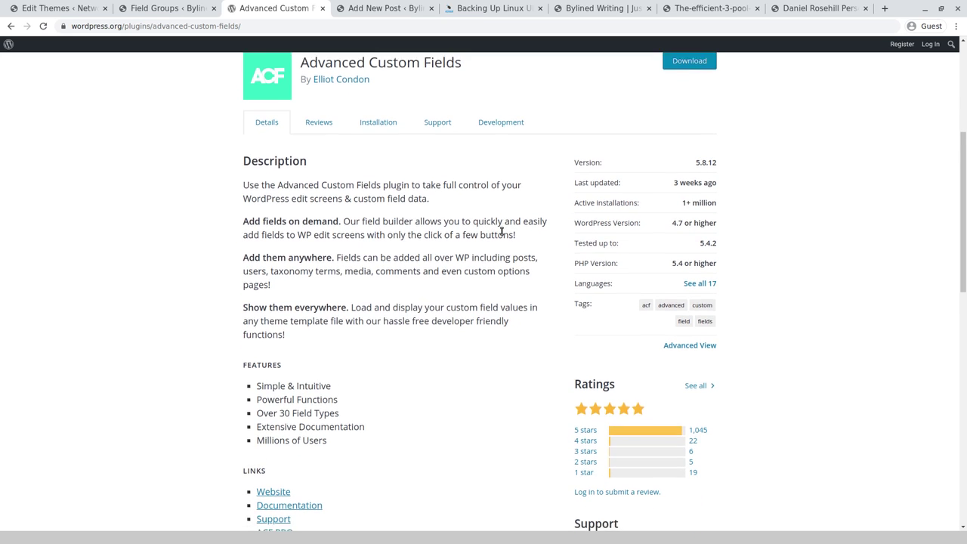
scroll(501, 233, "down", 5)
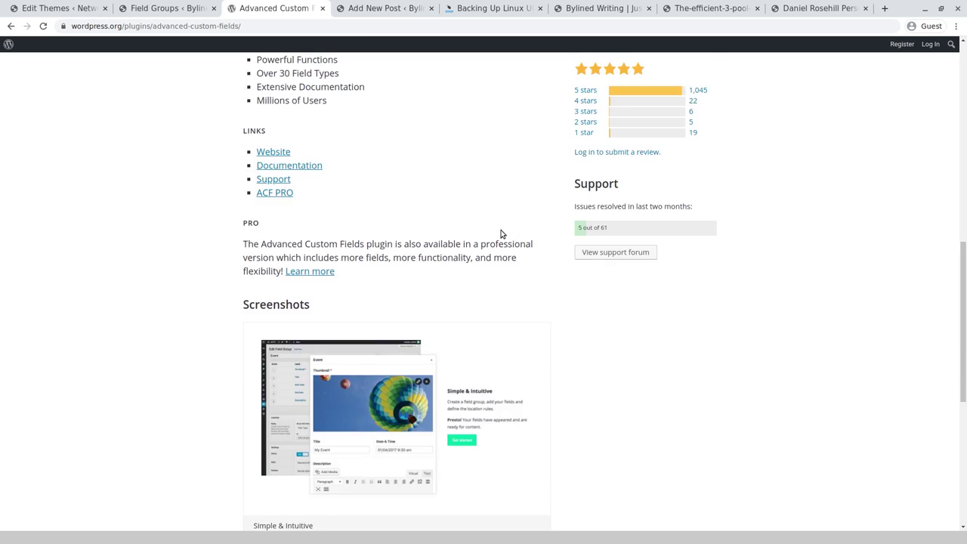
scroll(499, 231, "up", 8)
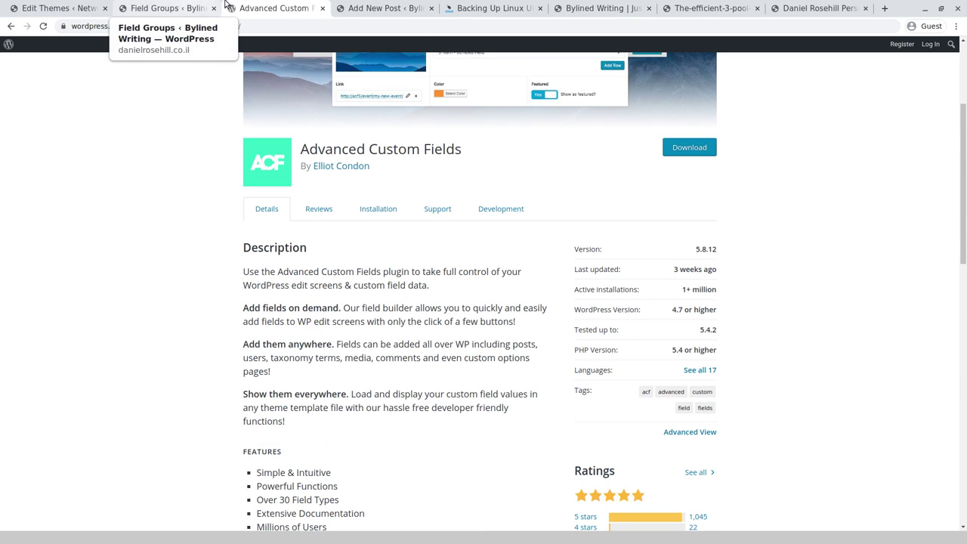
left_click(76, 8)
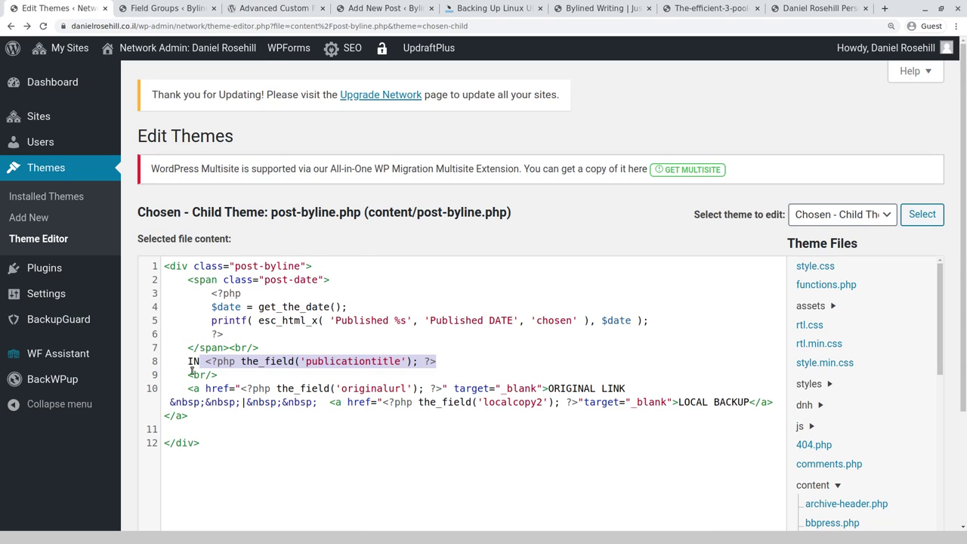
left_click(241, 362)
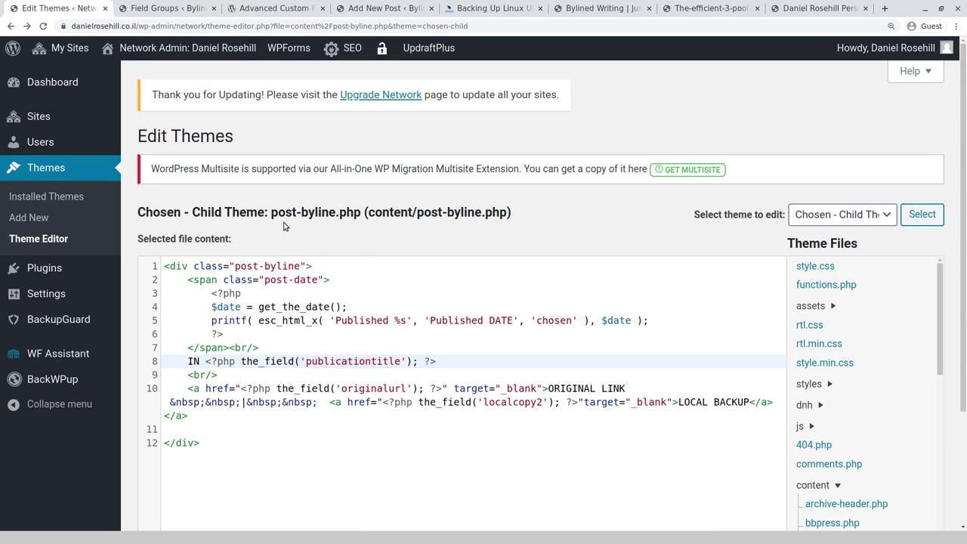
Step: Open the Bylined writing field group to review its four fields, then move the Bylined Writing tab beside it
left_click(174, 8)
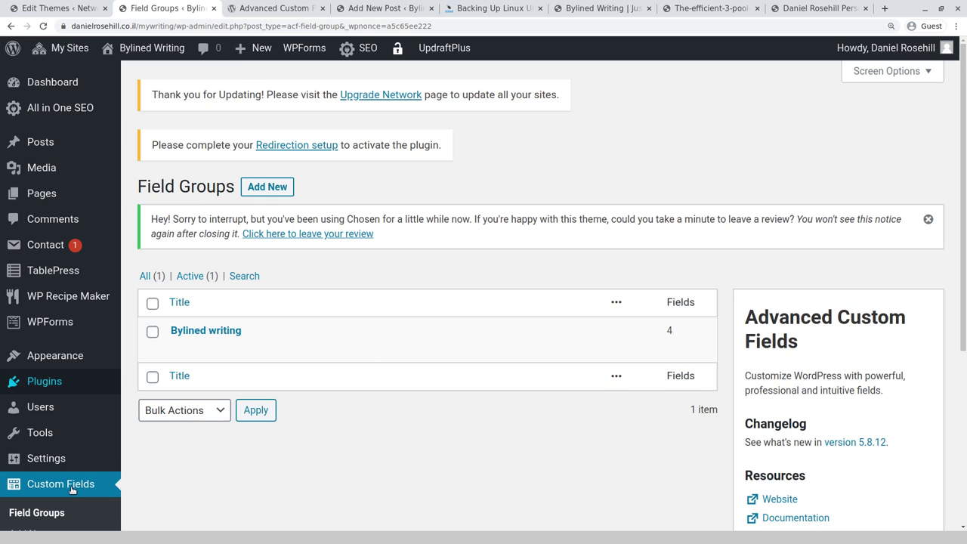
mouse_move(210, 336)
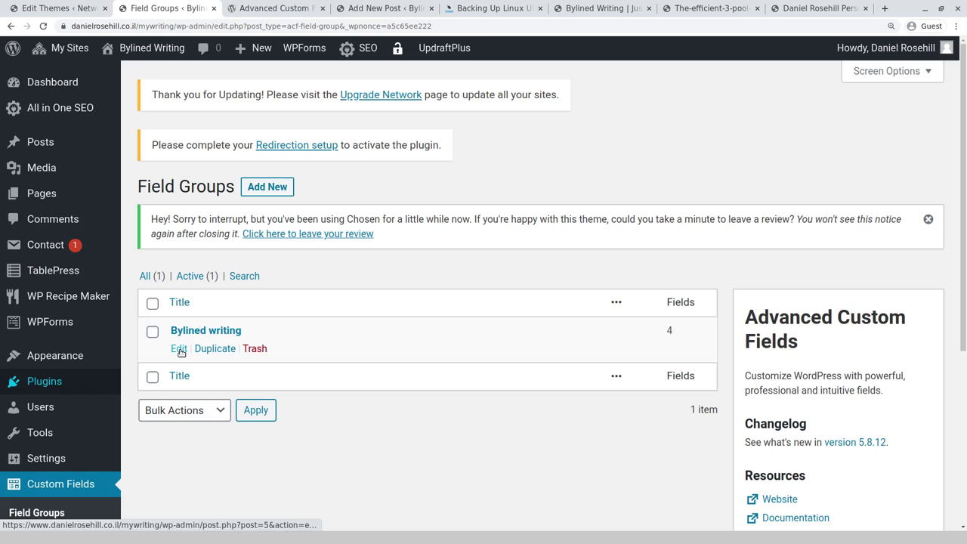
left_click(179, 350)
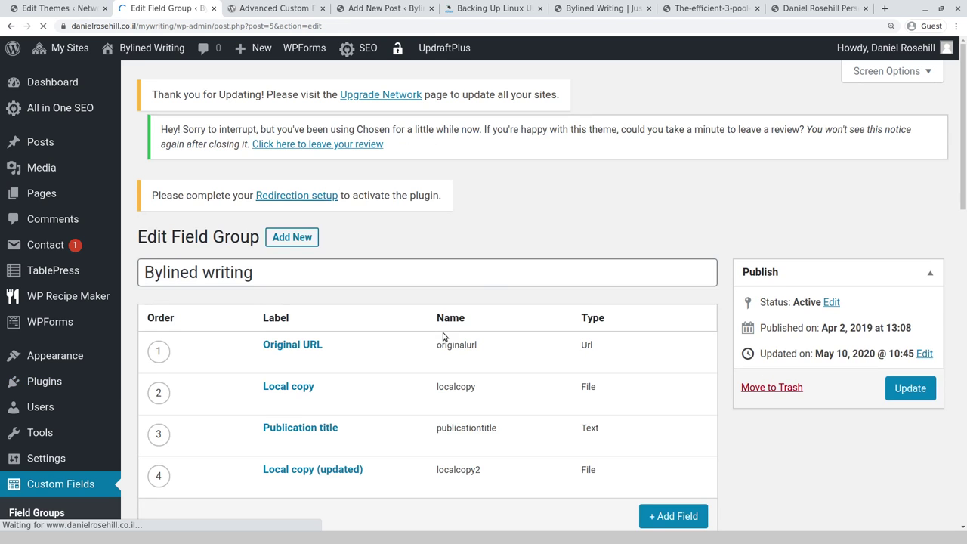
scroll(498, 253, "down", 1)
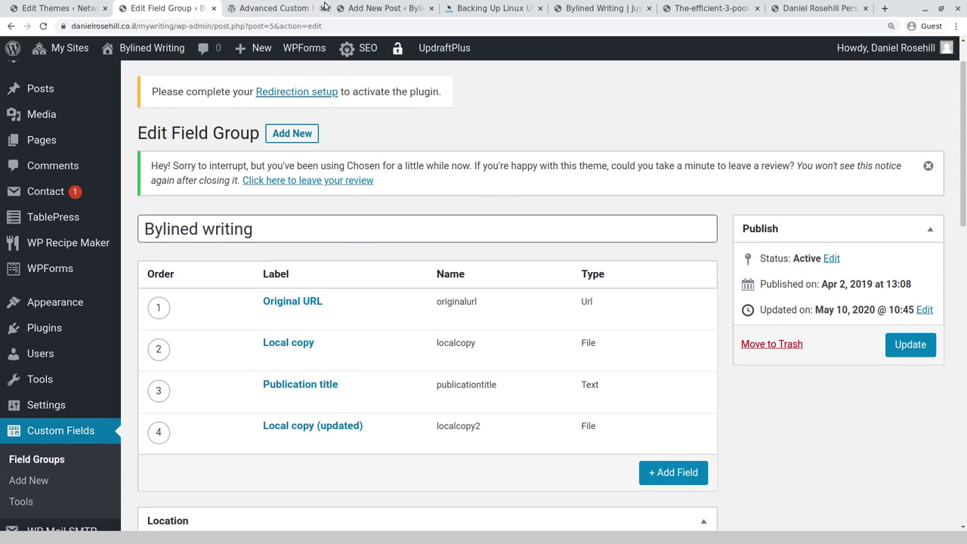
left_click_drag(574, 6, 272, 8)
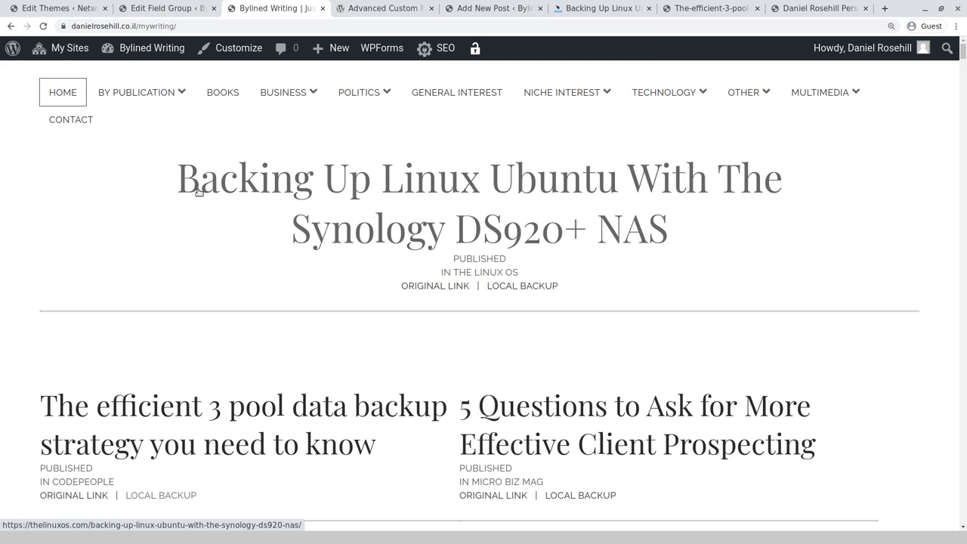
Step: Compare the field group editor with the Bylined Writing front page, scrolling down through its posts
left_click(161, 8)
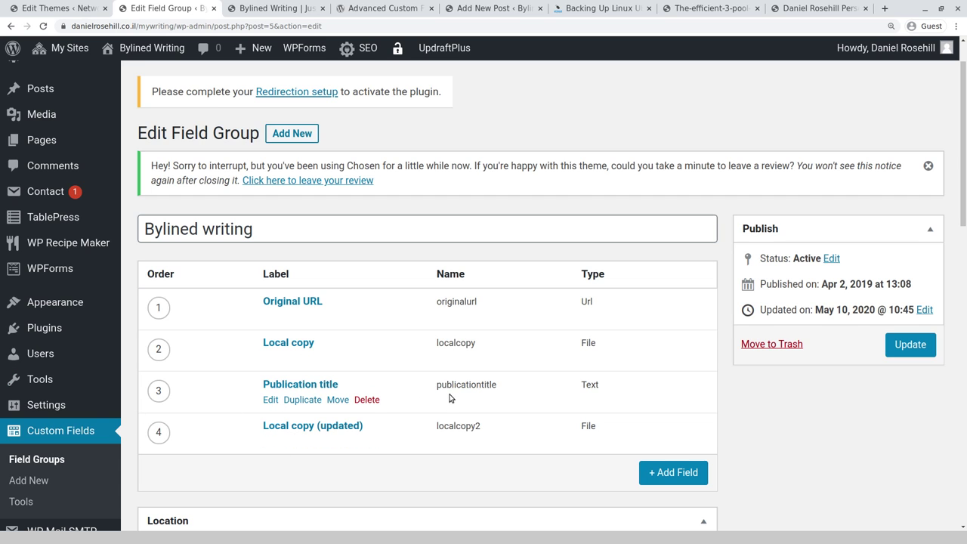
left_click(281, 8)
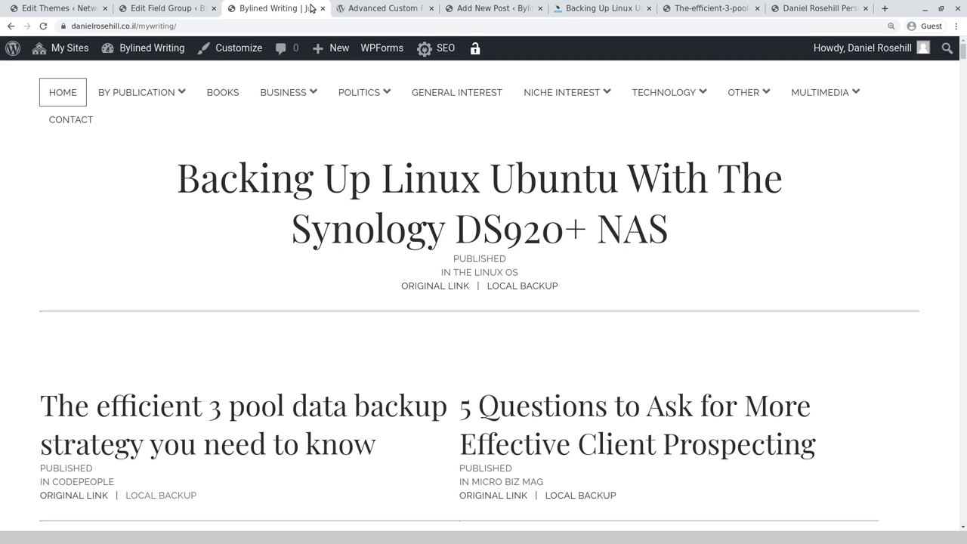
scroll(161, 383, "down", 3)
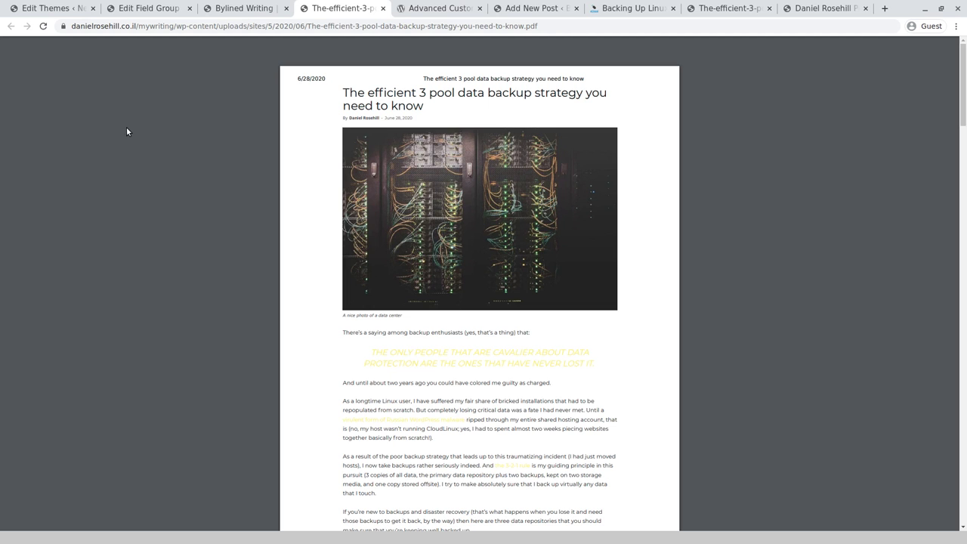
Step: Scroll through the local-backup PDF and jump back to its first page
scroll(462, 250, "down", 10)
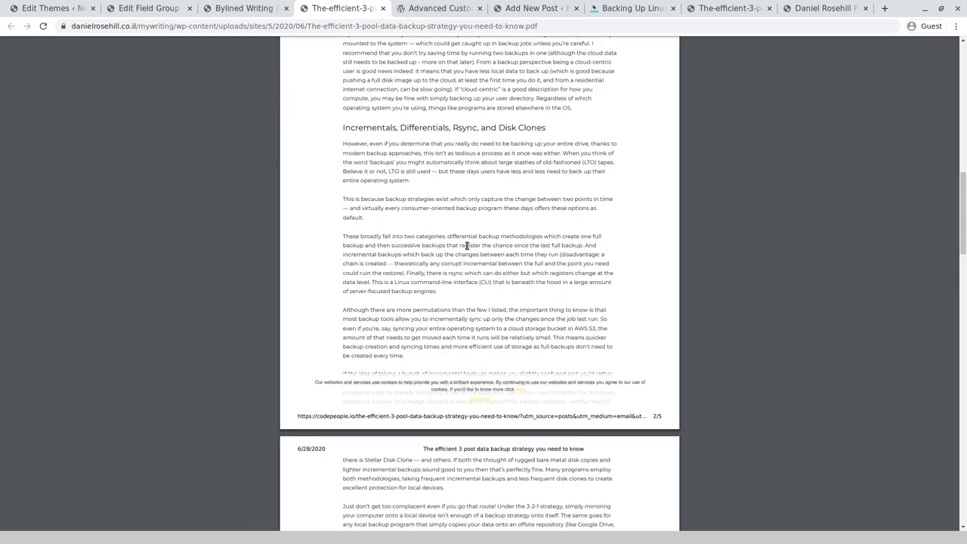
scroll(466, 246, "down", 3)
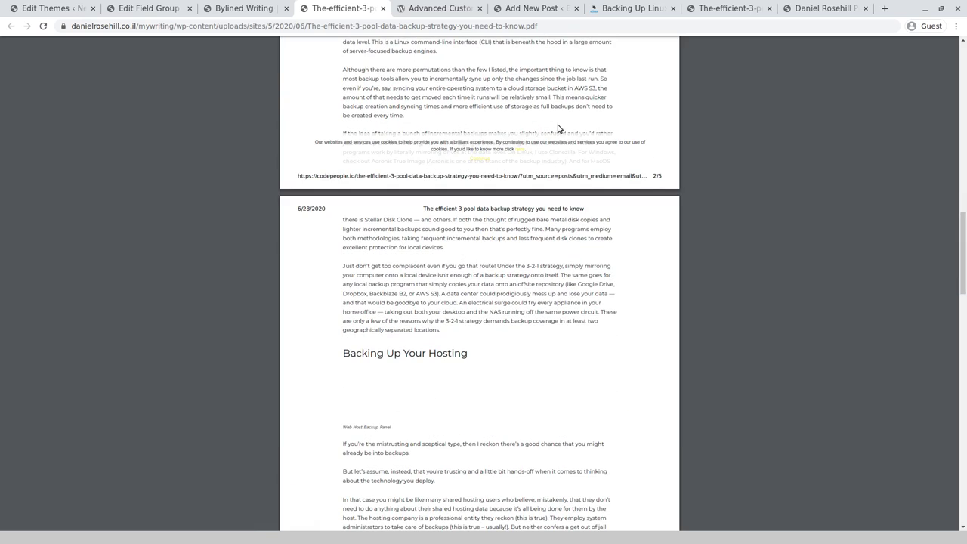
scroll(471, 203, "down", 6)
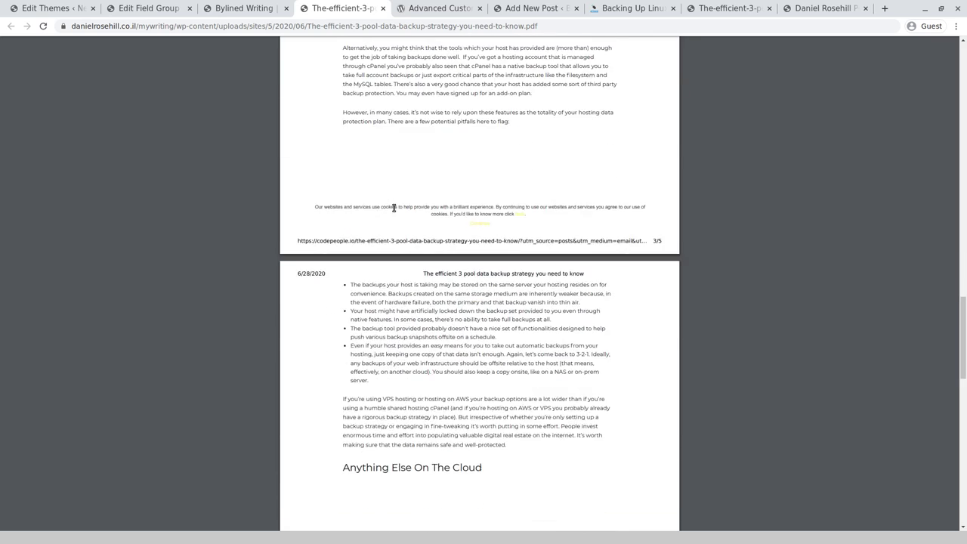
scroll(401, 211, "down", 12)
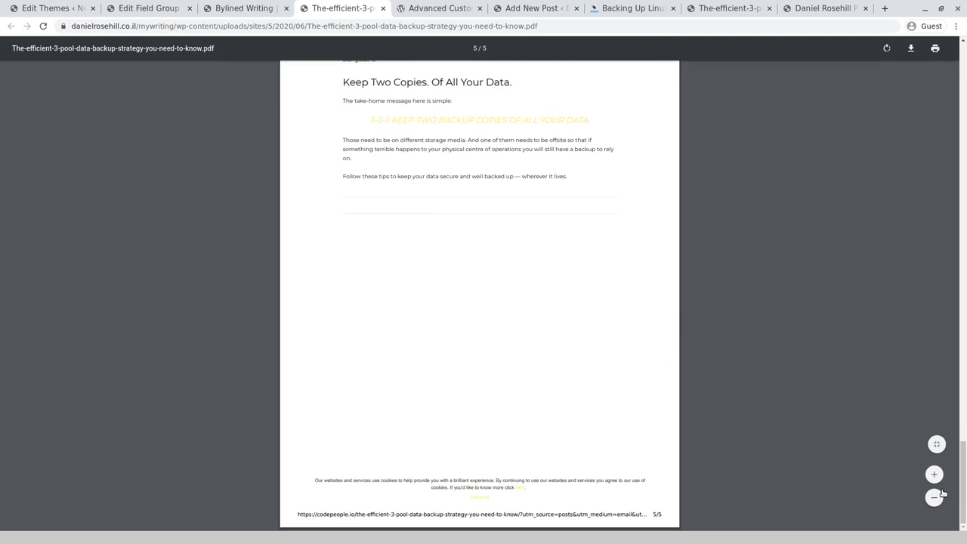
key("Home")
Step: Compare the Bylined Writing archive with the PDF, then bring up the personal blog's homepage
left_click(226, 7)
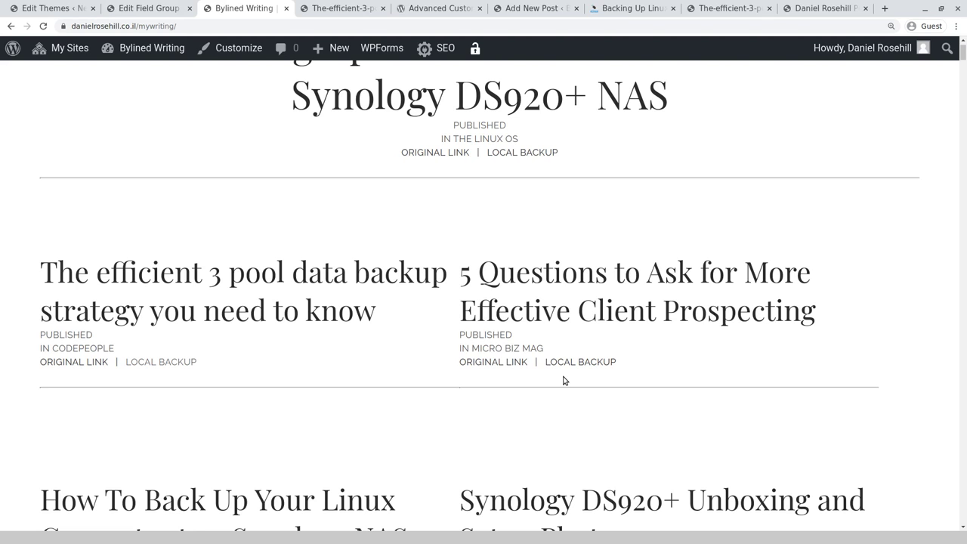
left_click(351, 8)
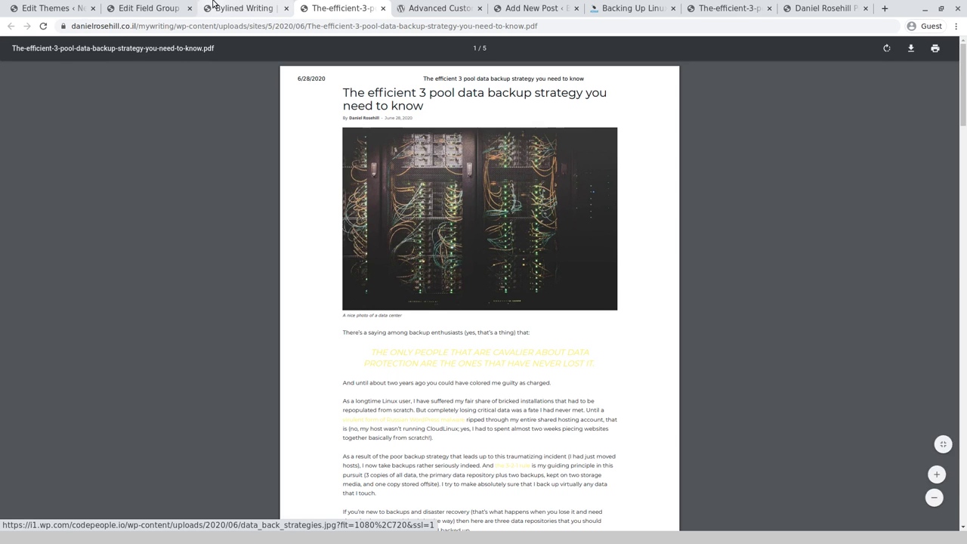
left_click(237, 8)
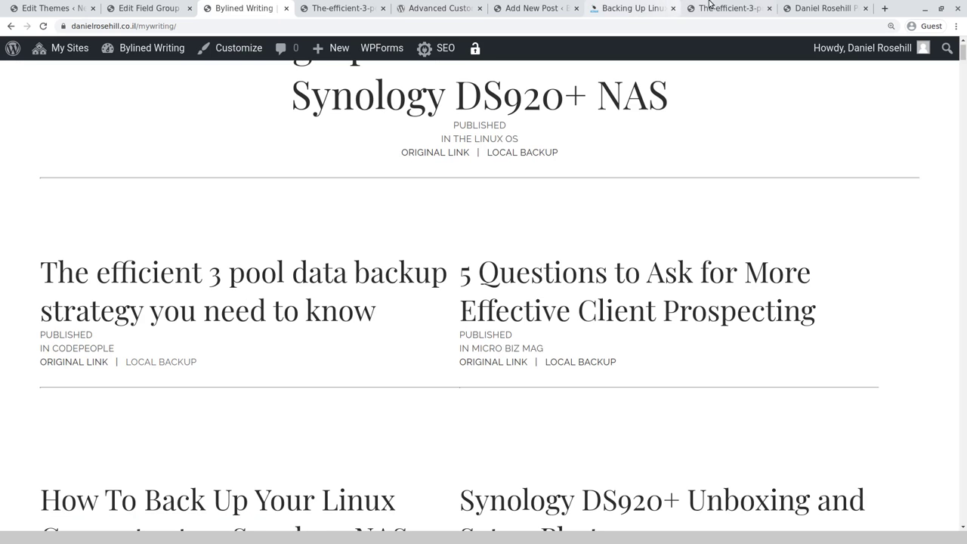
left_click(793, 6)
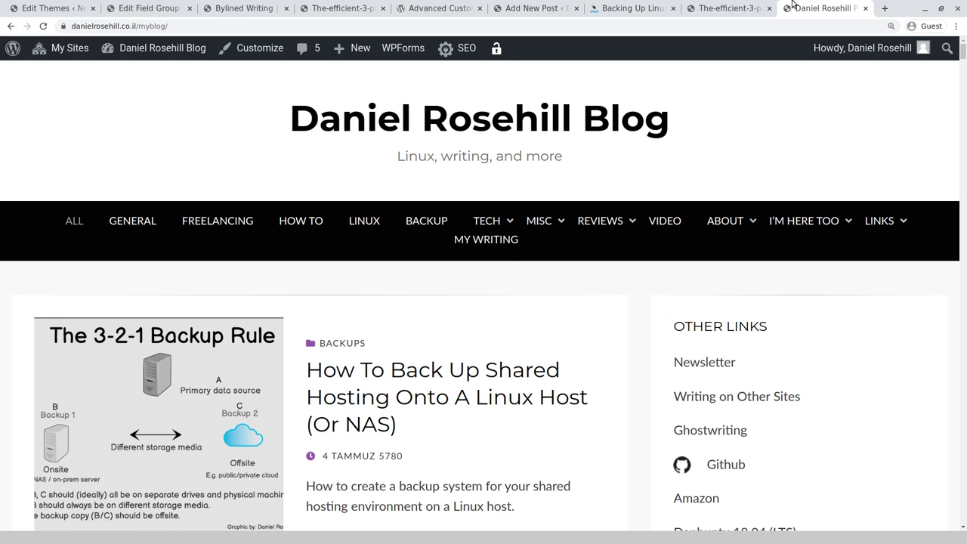
Step: In a new tab, search Google for the author's full name in quotes
key("ctrl+t")
type("thejou")
key("ctrl+a")
type("thej")
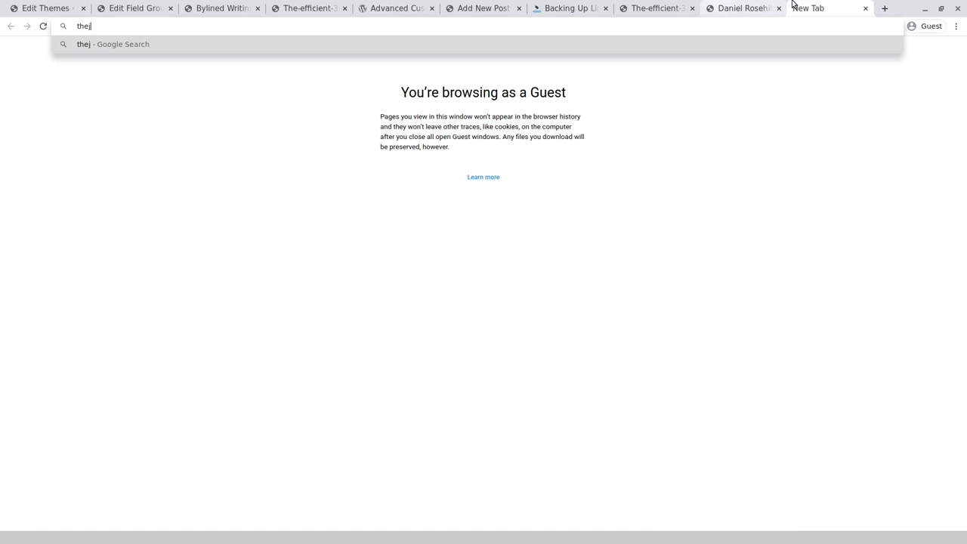
type("ournal")
key("ctrl+a")
type("\"daniel rosehill\"")
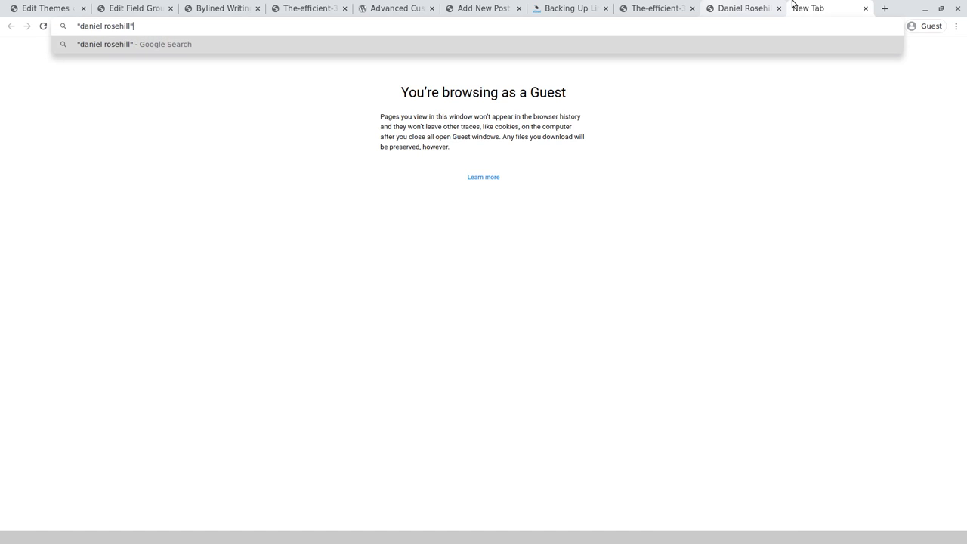
key("Return")
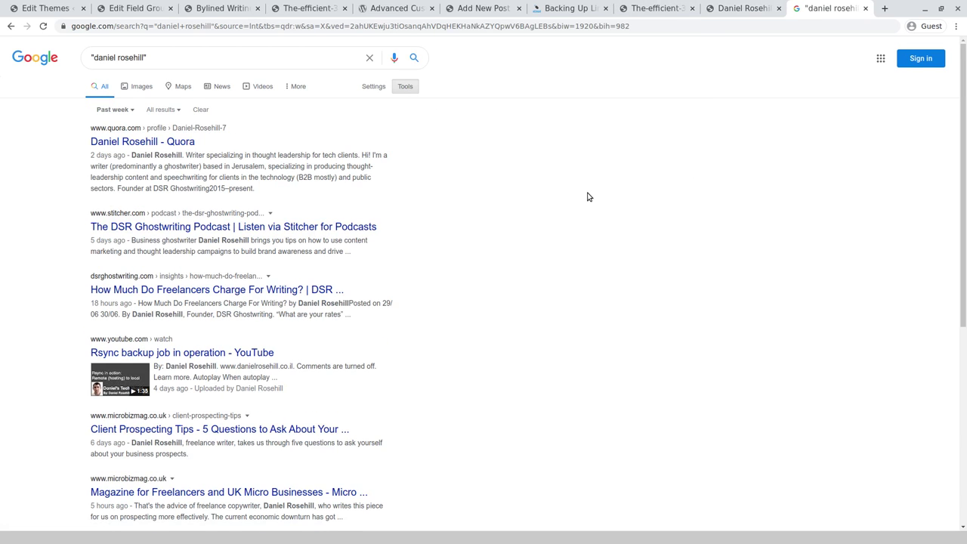
Step: Open the 'How Much Do Freelancers Charge For Writing?' article in a new tab and check its broken logo image
middle_click(186, 287)
scroll(380, 266, "down", 2)
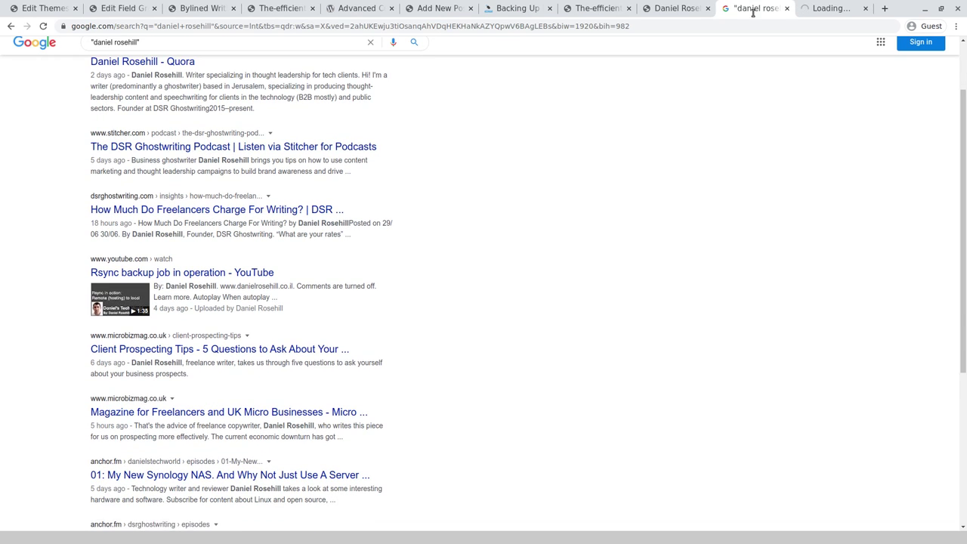
left_click(822, 8)
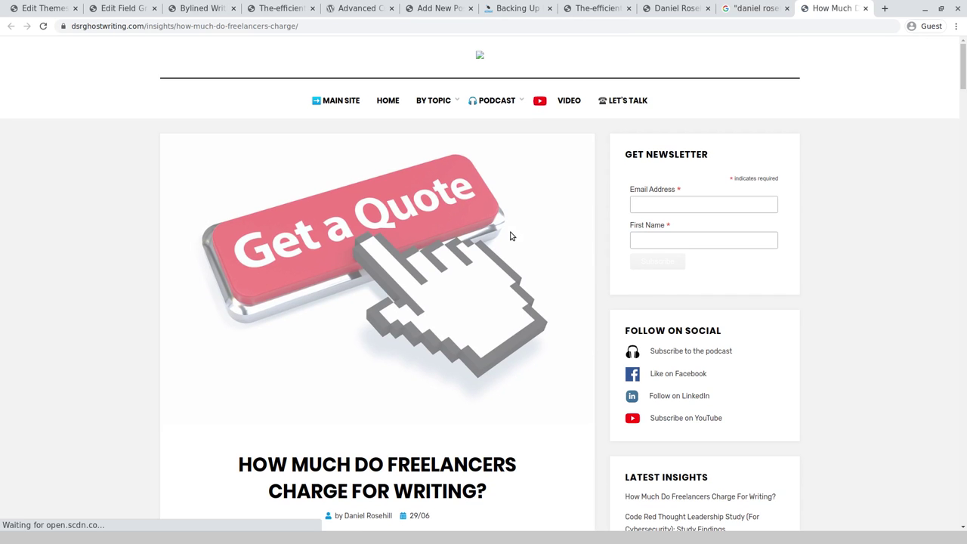
right_click(476, 58)
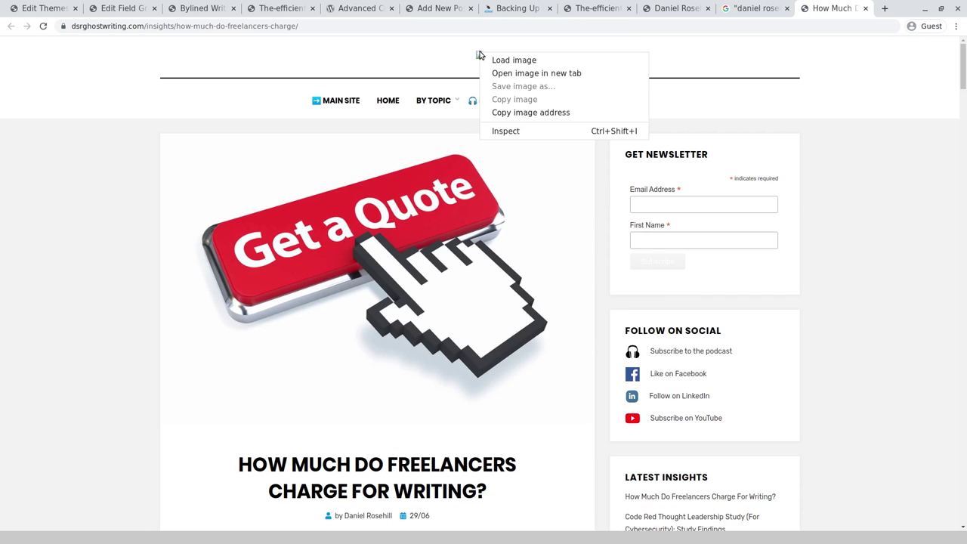
left_click(511, 73)
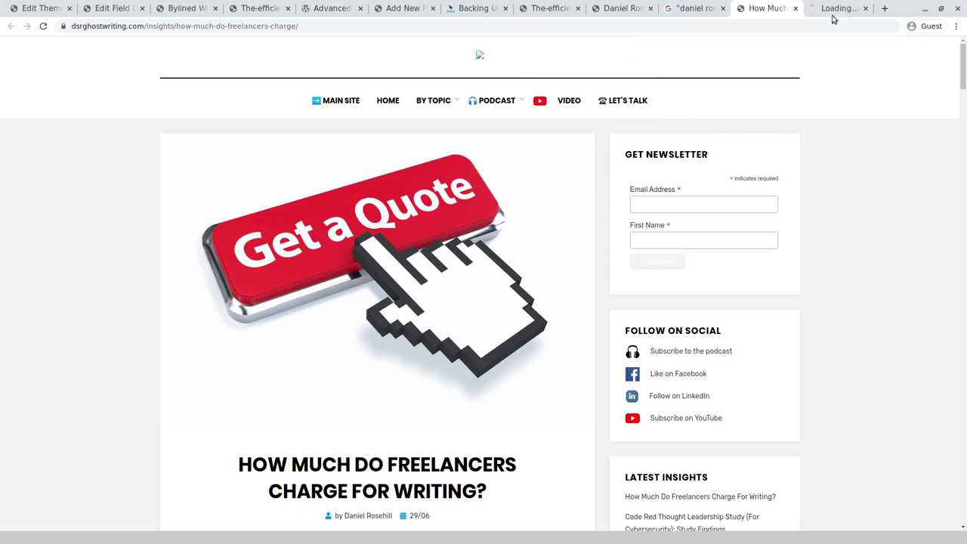
left_click(834, 6)
key("ctrl+w")
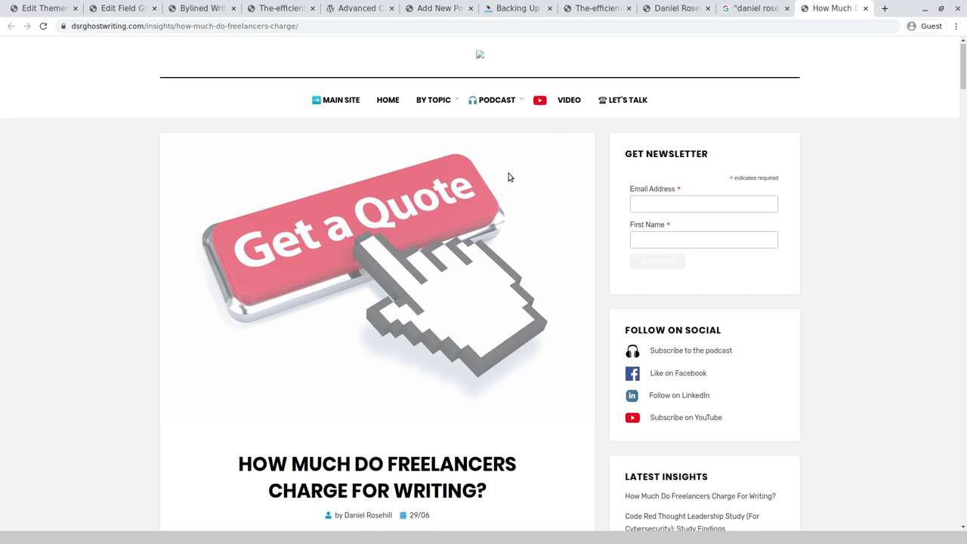
Step: Scroll through the freelancer pricing article and select its web address
scroll(509, 176, "down", 1)
scroll(420, 420, "up", 1)
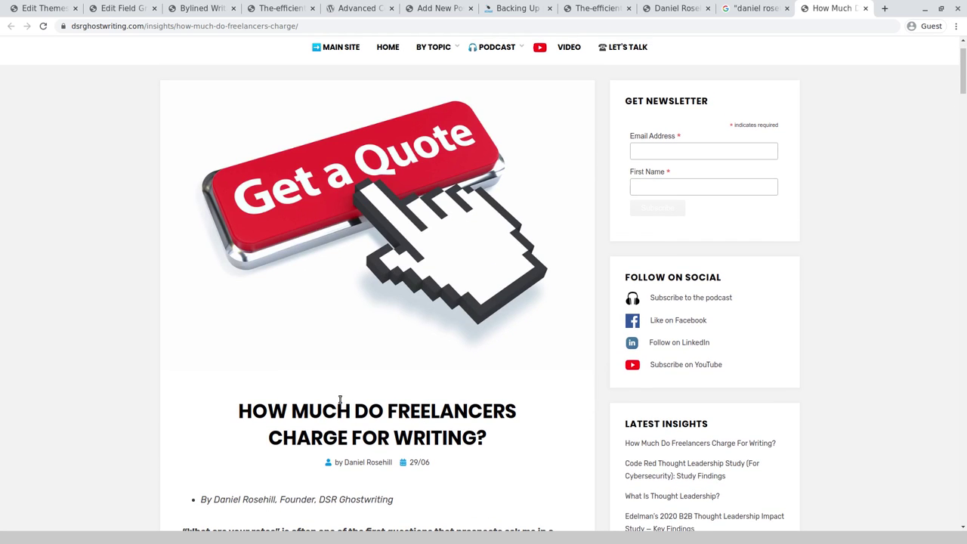
scroll(340, 401, "down", 3)
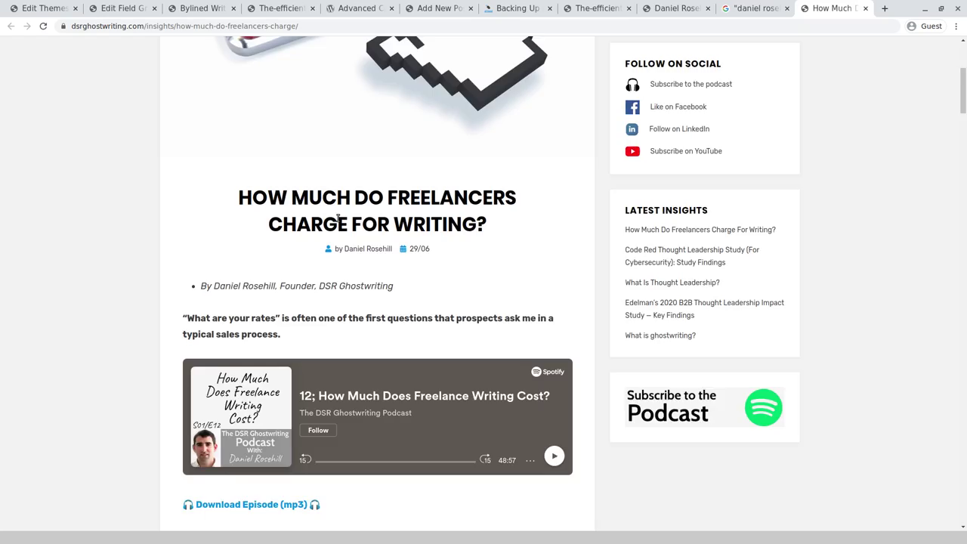
scroll(338, 218, "down", 12)
scroll(340, 231, "up", 5)
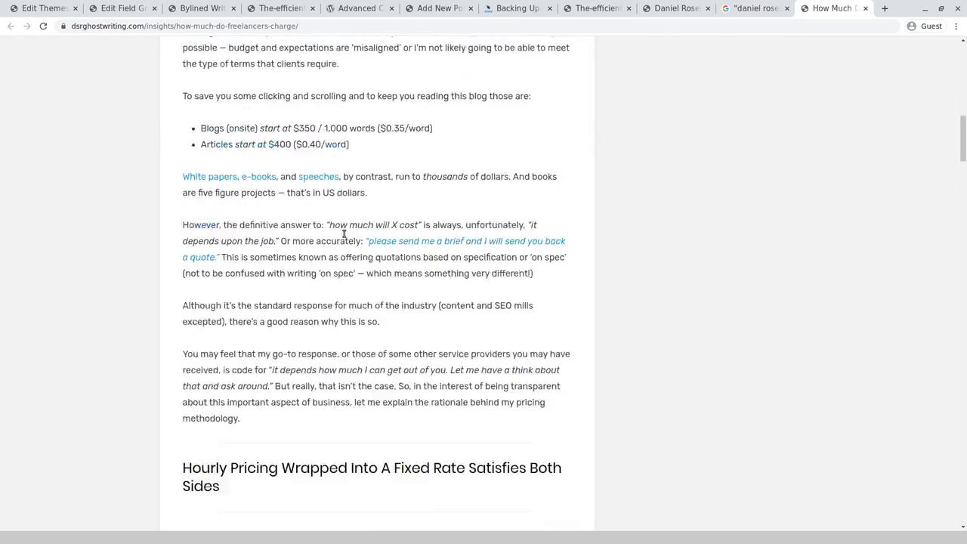
scroll(344, 234, "up", 15)
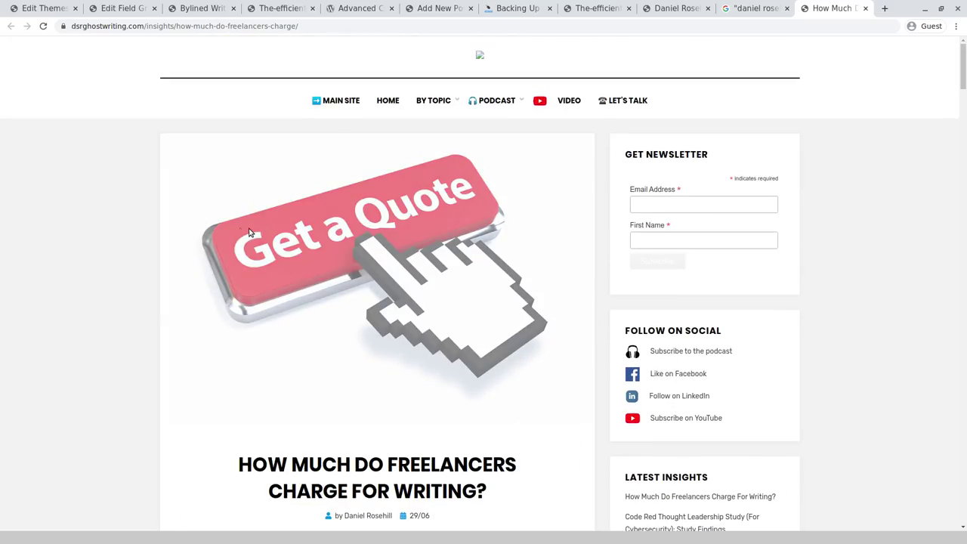
left_click(222, 25)
key("ctrl+c")
Step: Start a new WordPress post from the admin bar and paste the article's URL into its title
left_click(73, 6)
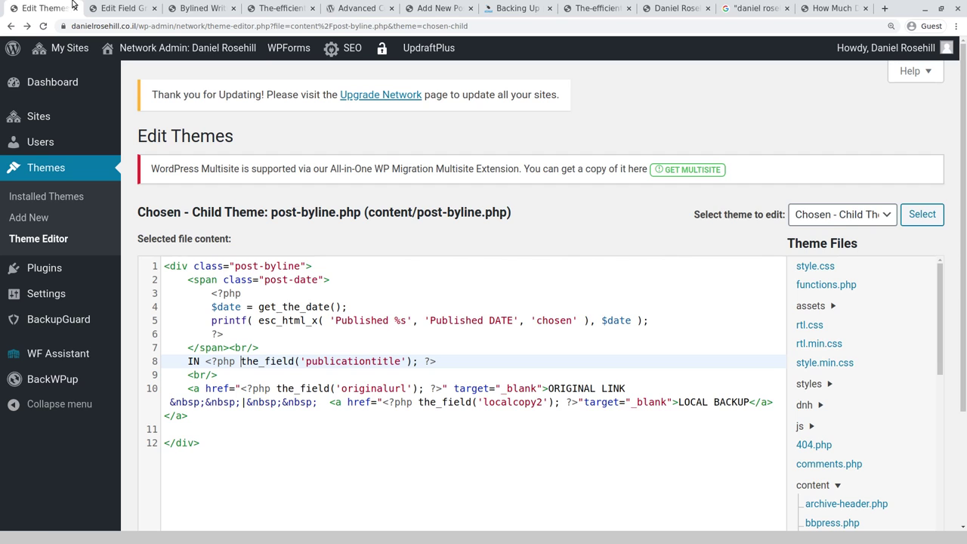
left_click(136, 8)
mouse_move(161, 53)
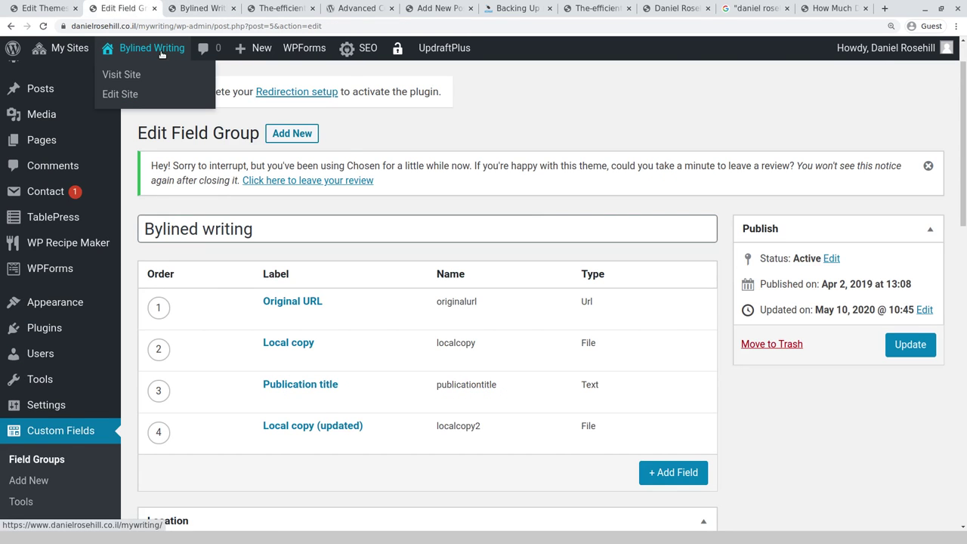
mouse_move(251, 48)
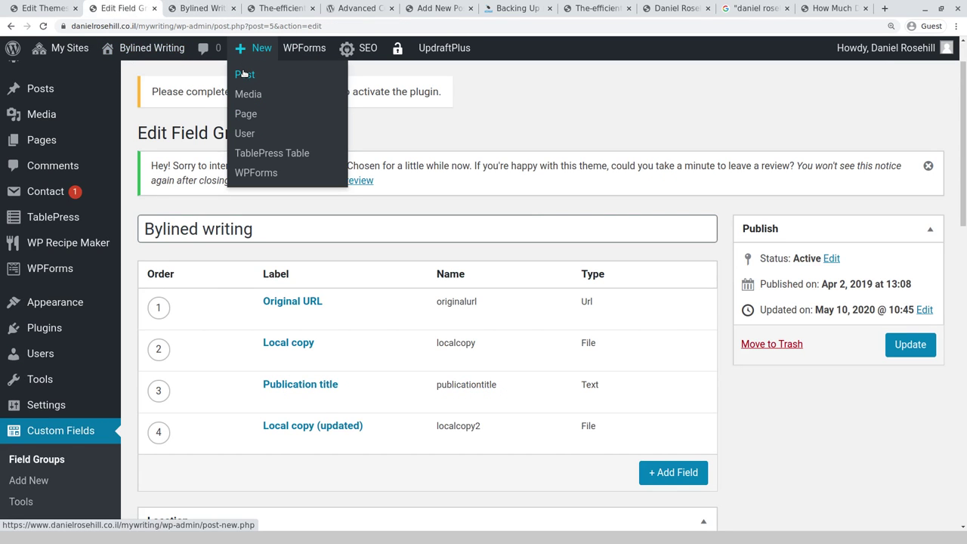
left_click(243, 74)
left_click(414, 152)
key("ctrl+v")
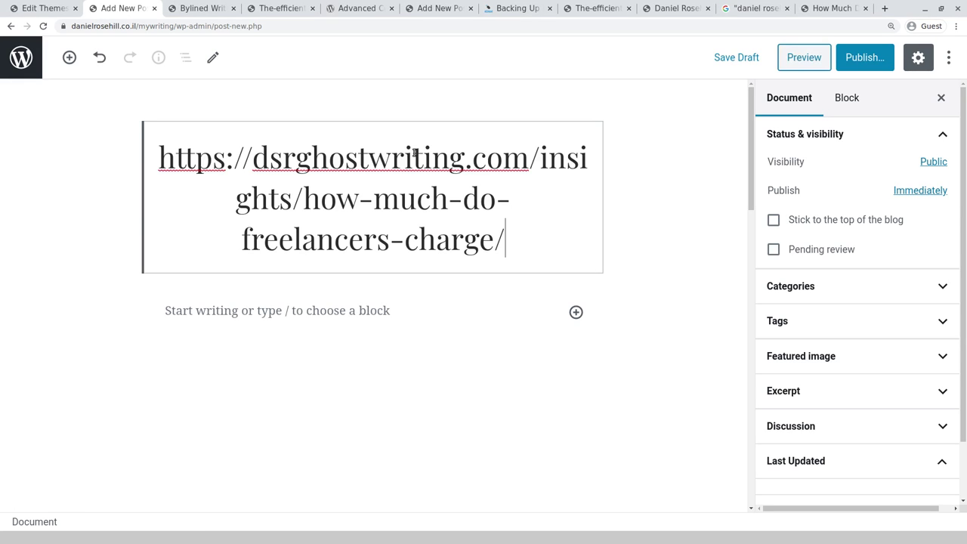
Step: Retitle the post 'How Much Do Freelancers Charge For Writing?' and print the original article to PDF
left_click(831, 8)
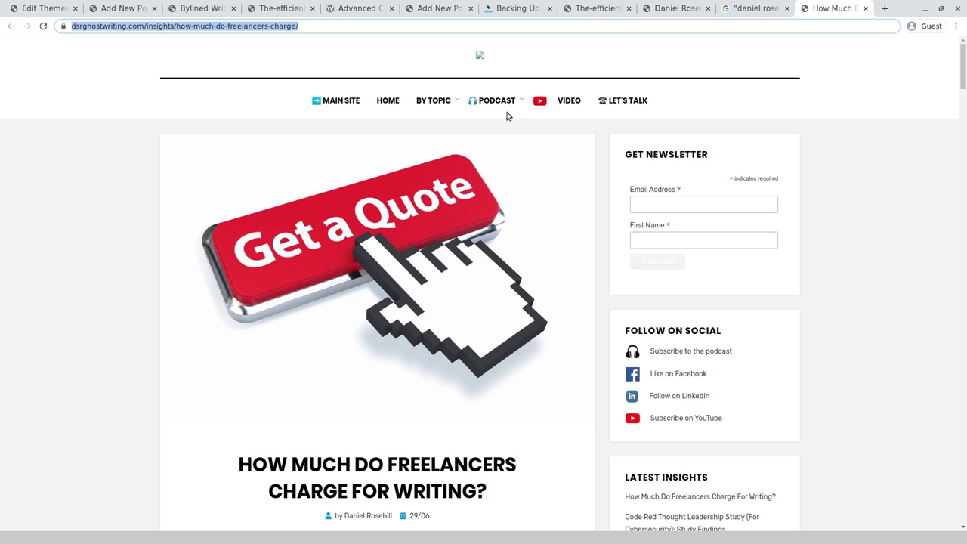
left_click(121, 8)
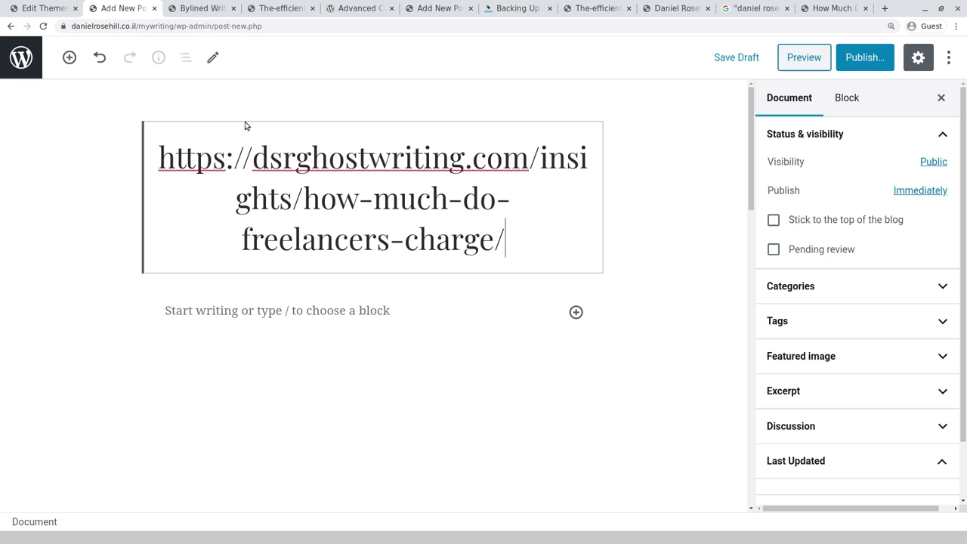
left_click(368, 159)
key("ctrl+a")
type("How ")
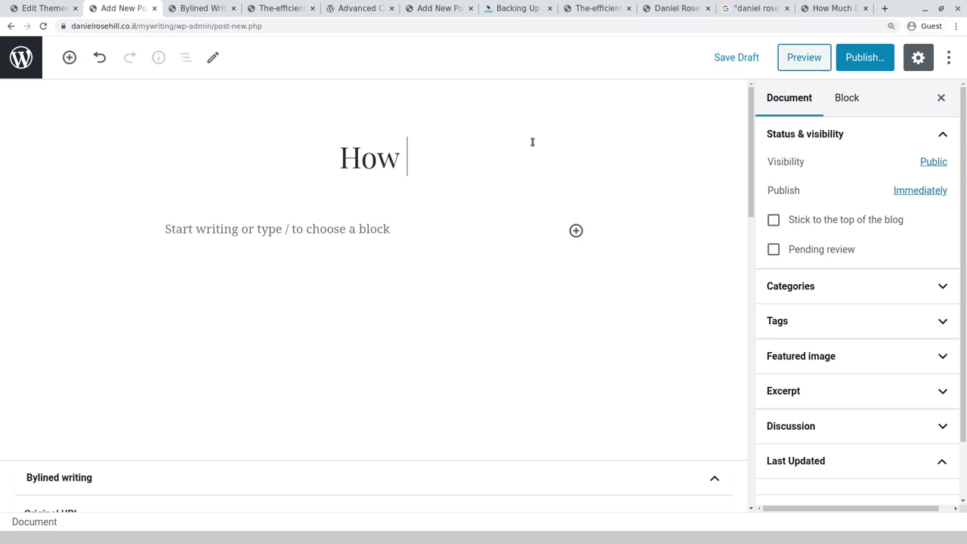
type("Much Do Freelancer")
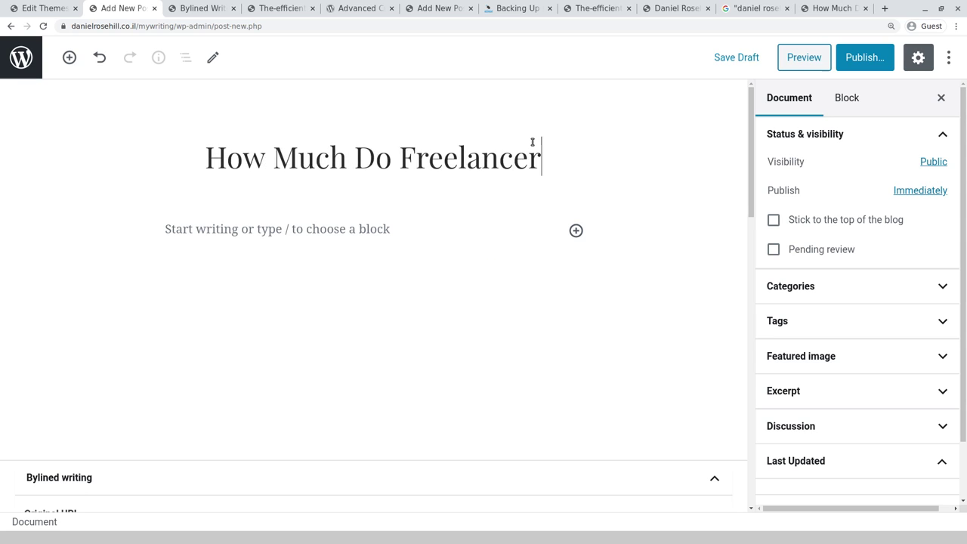
type("s Charge For Writing?")
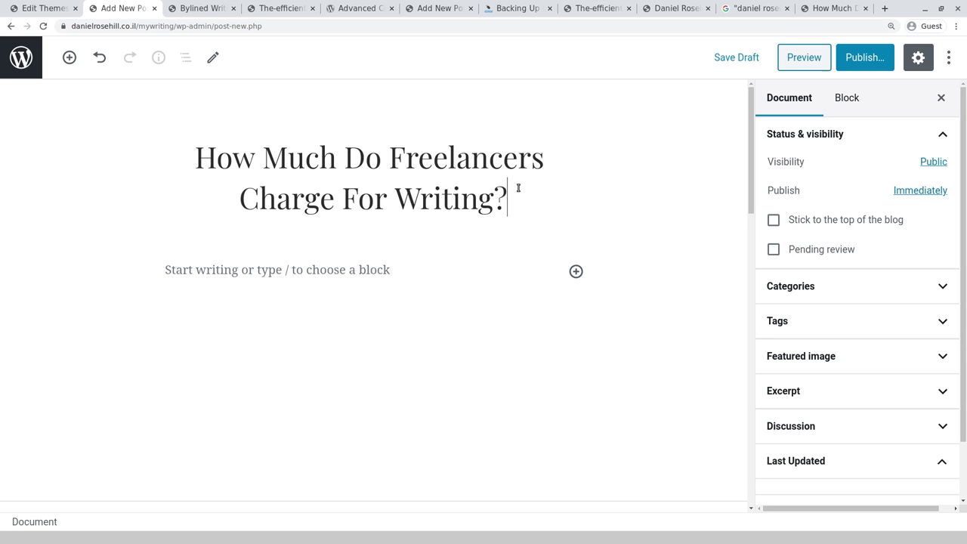
scroll(518, 190, "down", 1)
left_click(834, 8)
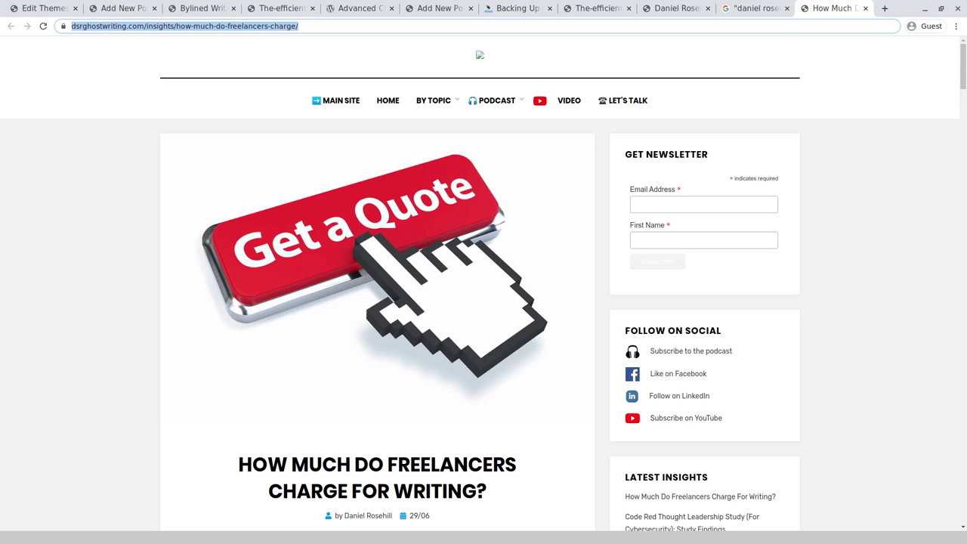
key("ctrl+p")
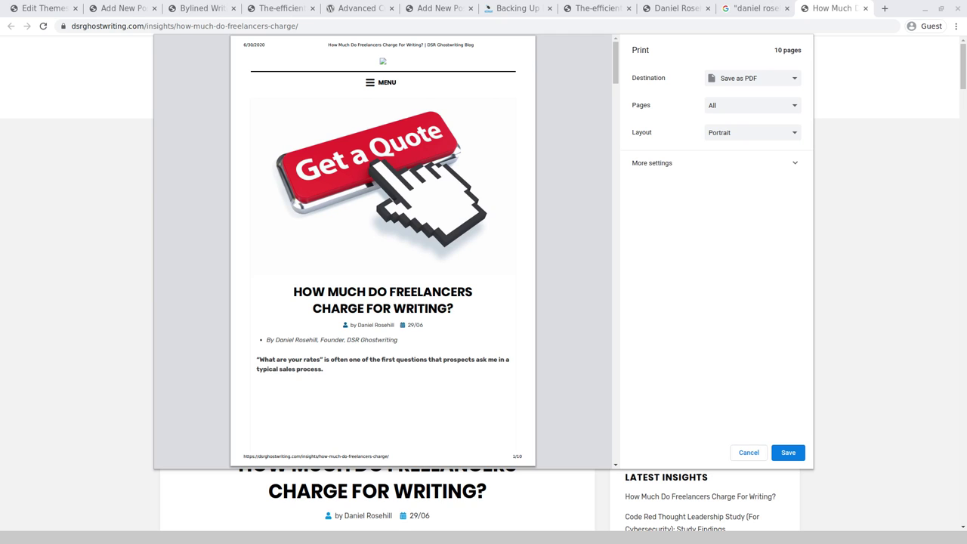
Step: Return to the WordPress new-post editor tab with Ctrl+2
key("ctrl+2")
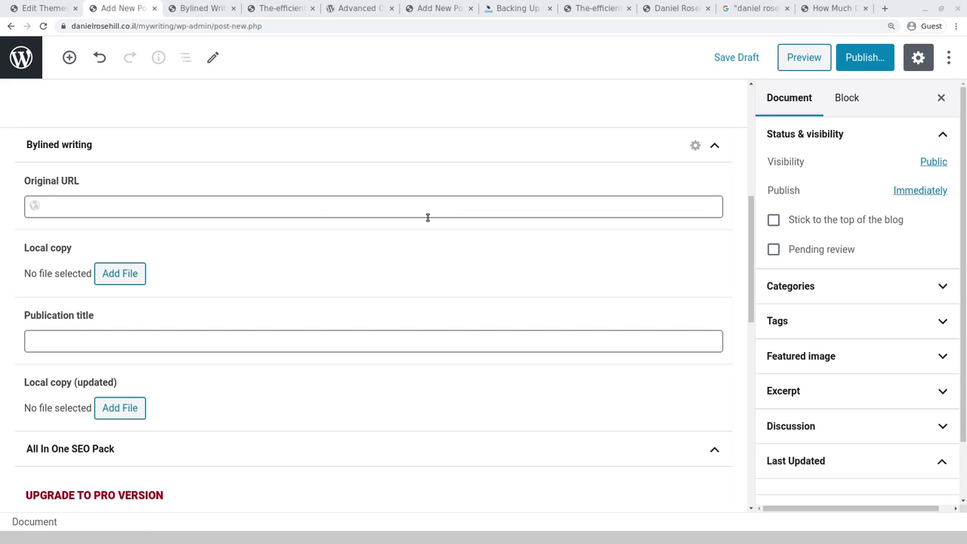
Step: Copy the article's address and paste it into the post's Original URL field
scroll(428, 217, "down", 1)
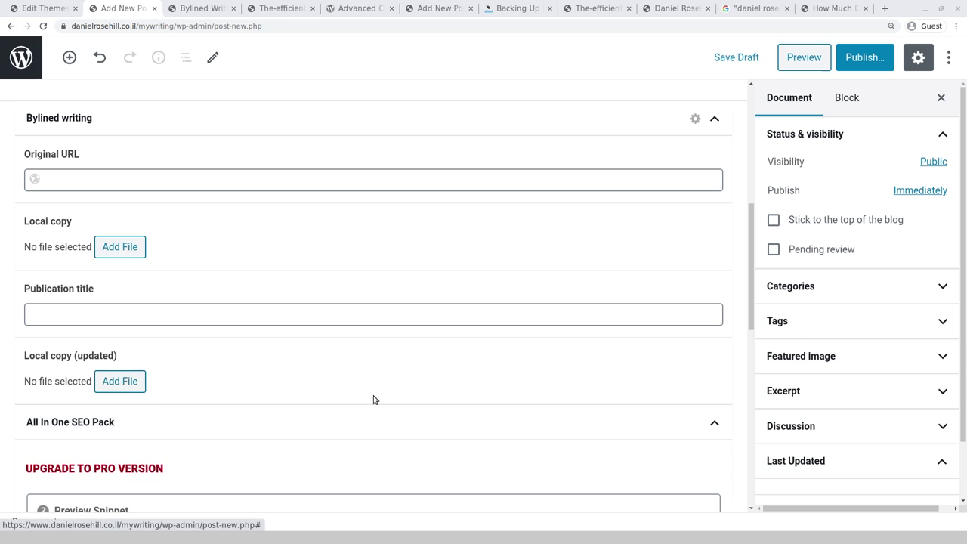
left_click(831, 7)
left_click(525, 21)
key("ctrl+c")
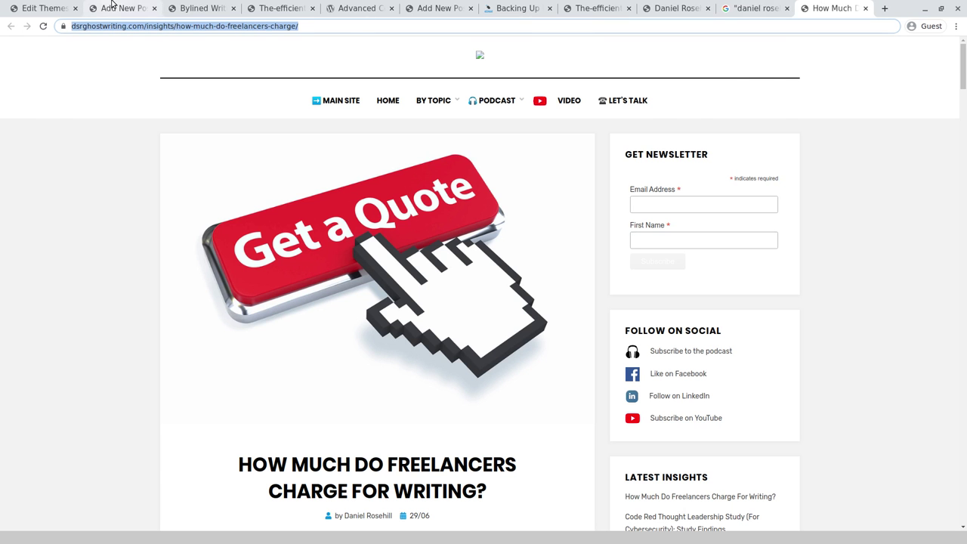
left_click(120, 8)
left_click(264, 173)
key("ctrl+v")
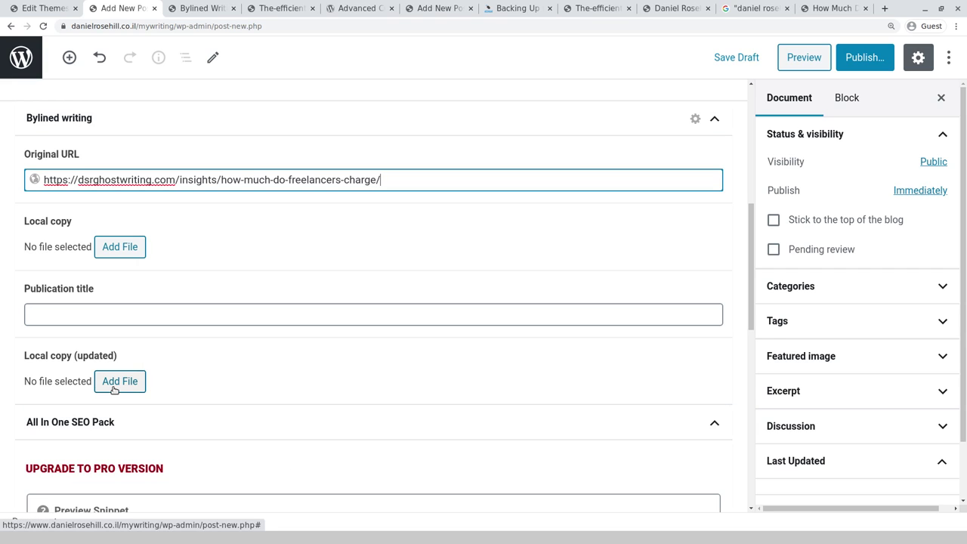
Step: Attach the PDF as the updated local copy and set publication title 'DSR Ghostwriting Blog'
left_click(105, 389)
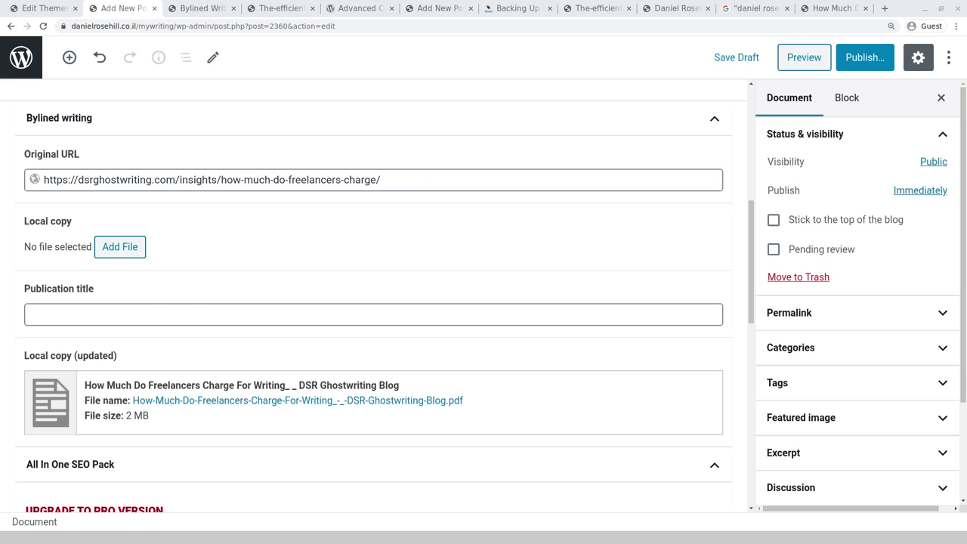
left_click(180, 314)
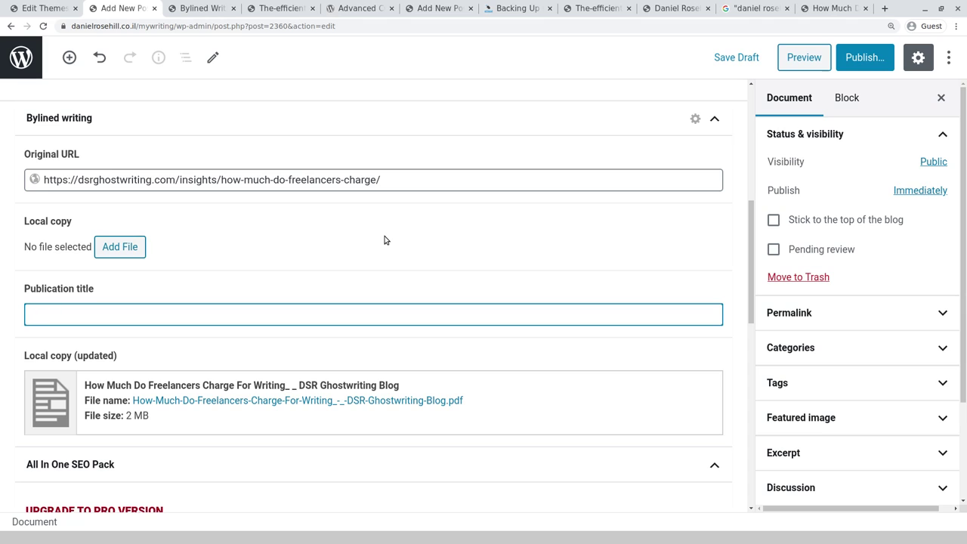
type("DSR Ghostwriting Blog")
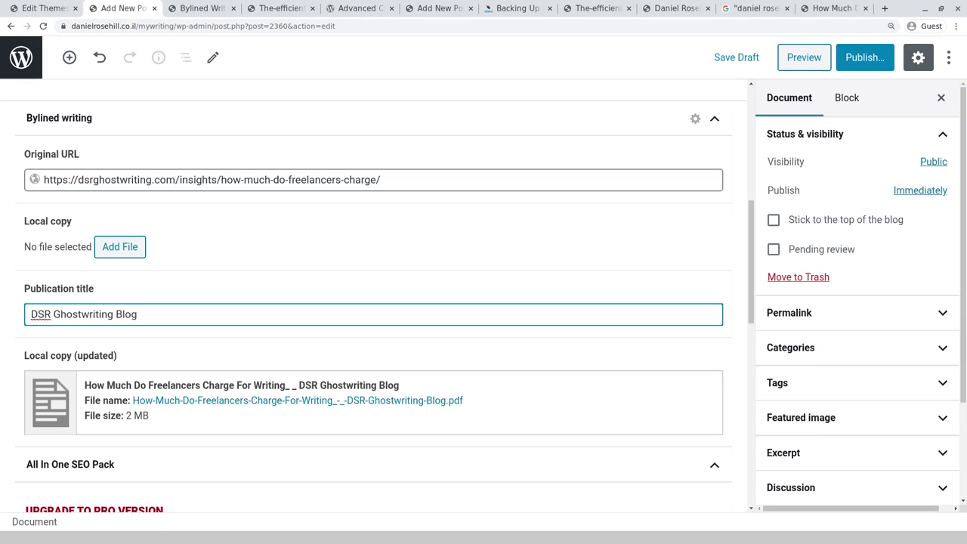
left_click(930, 320)
left_click(927, 321)
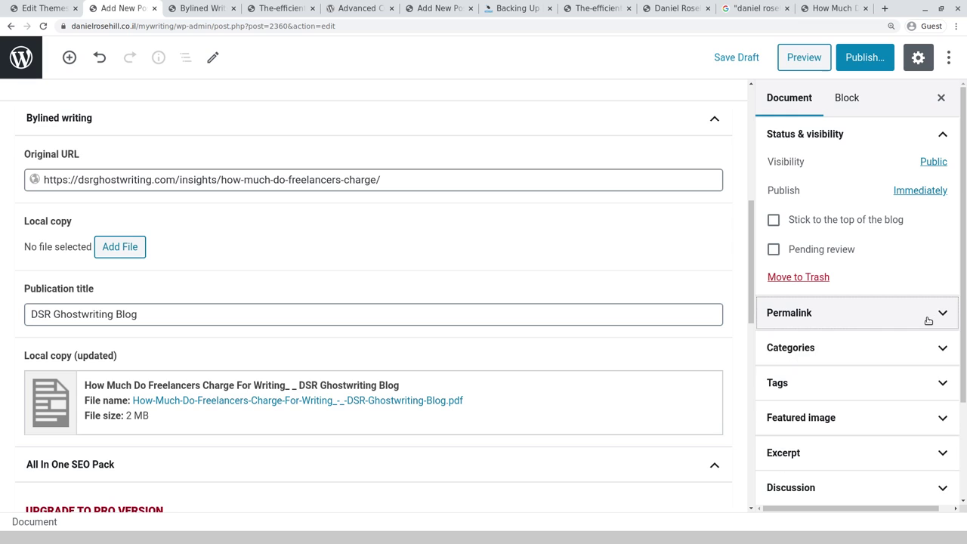
left_click(919, 358)
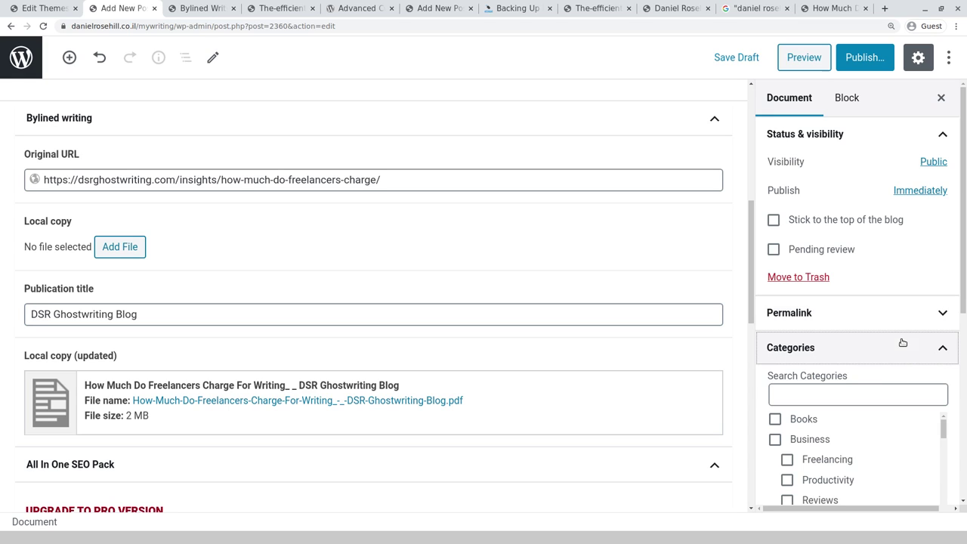
Step: Tick the Business category and its Freelancing subcategory for the post
scroll(864, 378, "down", 5)
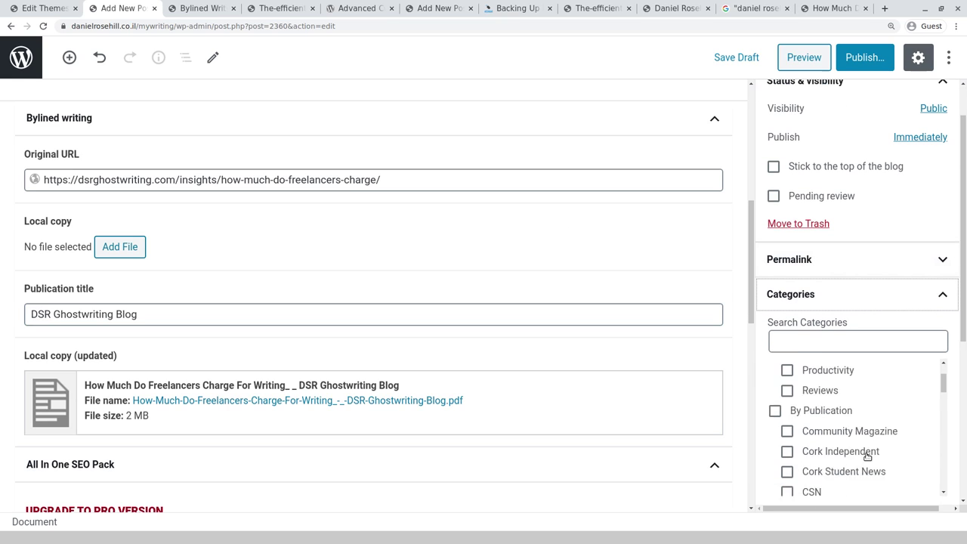
scroll(839, 393, "up", 4)
left_click(816, 385)
left_click(823, 407)
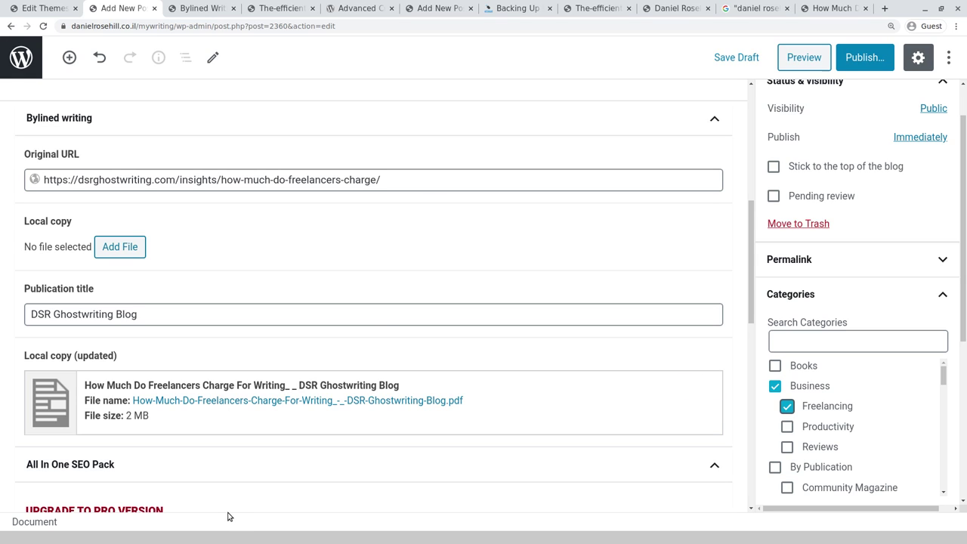
Step: Publish the post and reload the Bylined Writing front page to show it
left_click(864, 59)
left_click(195, 7)
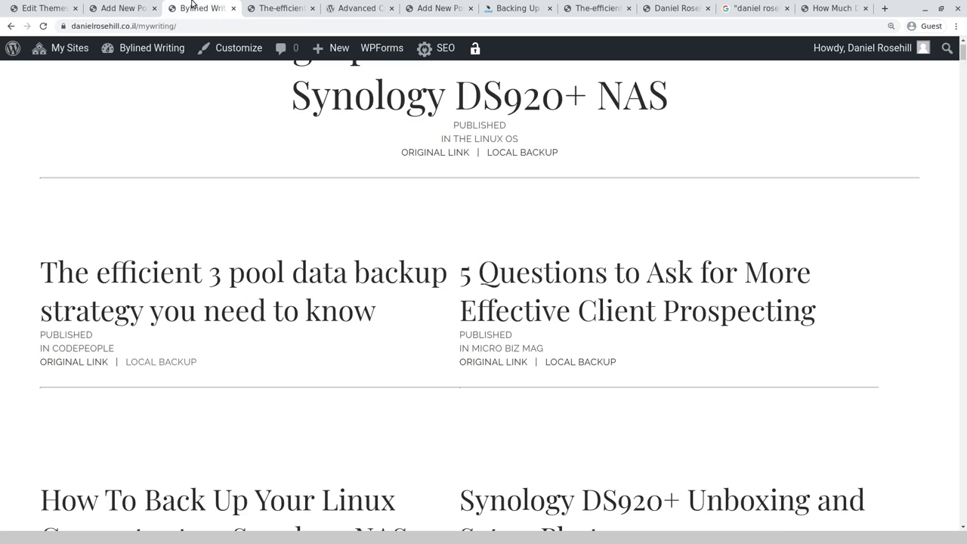
left_click(118, 7)
left_click(195, 7)
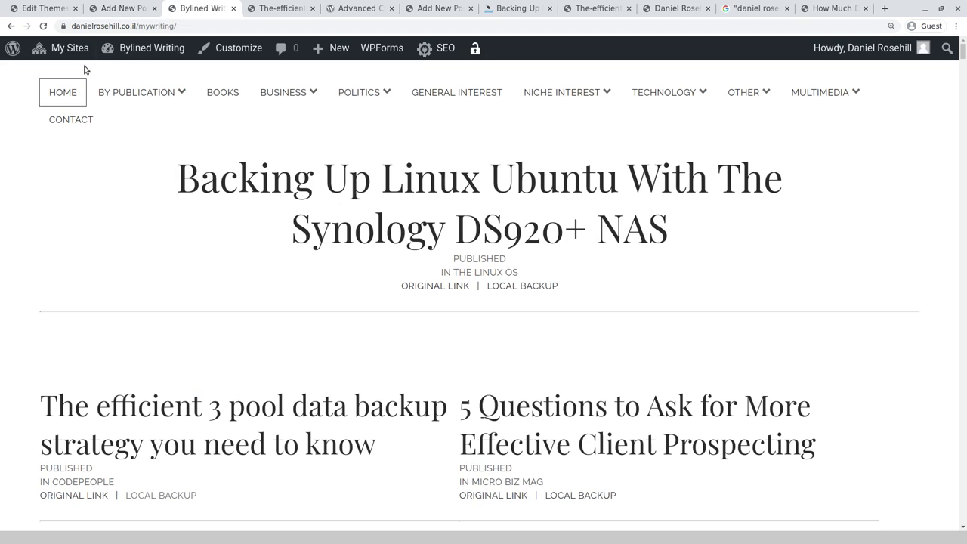
left_click(43, 25)
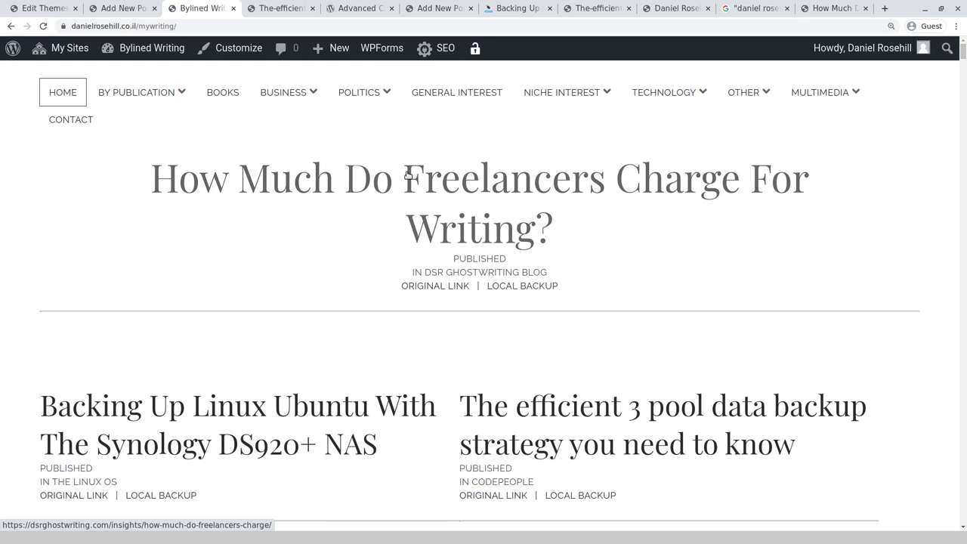
Step: Test the new post's original article link on the front page, then close it
left_click(407, 174)
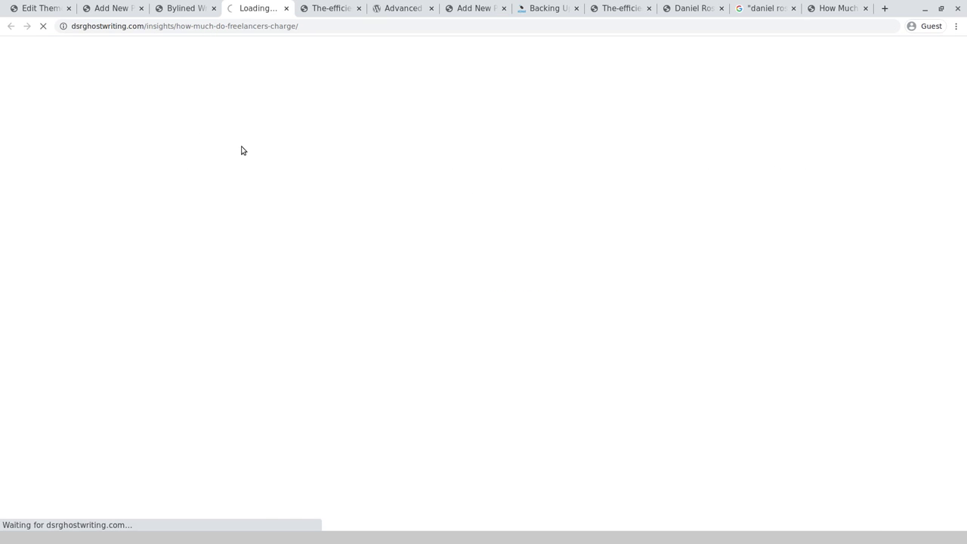
left_click(188, 7)
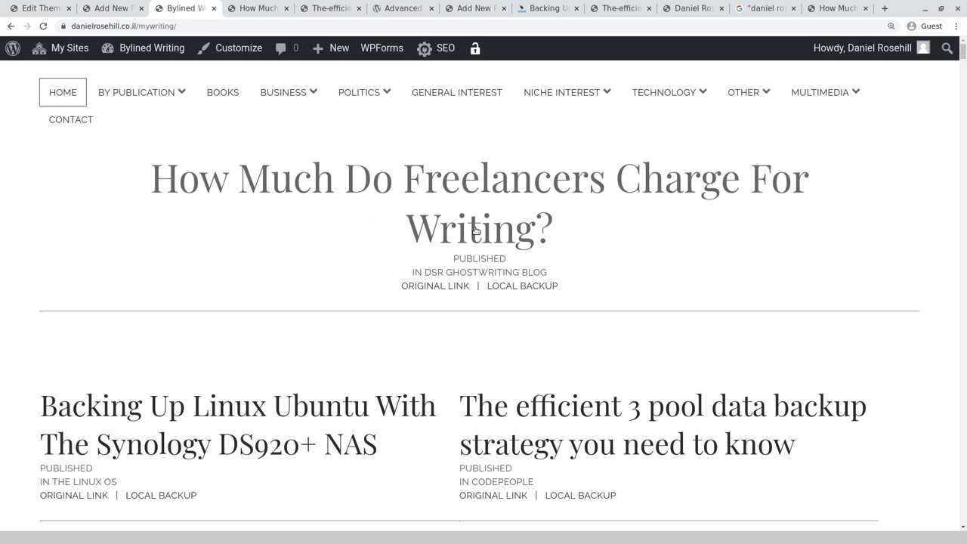
left_click(268, 8)
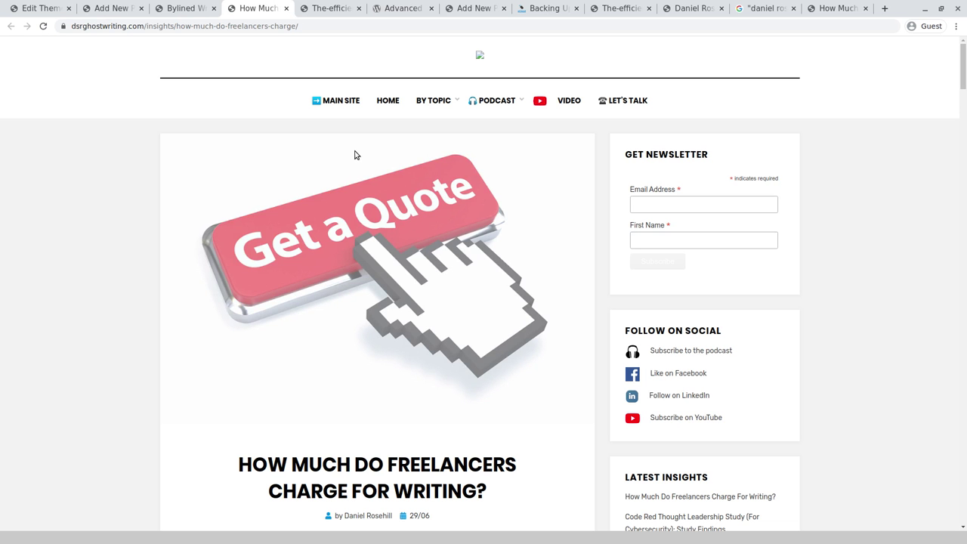
left_click(287, 9)
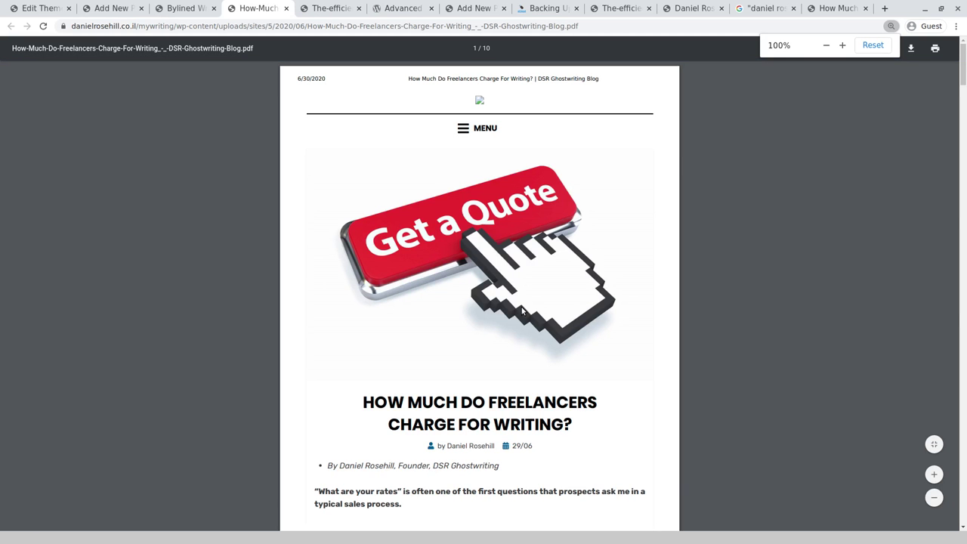
left_click(181, 8)
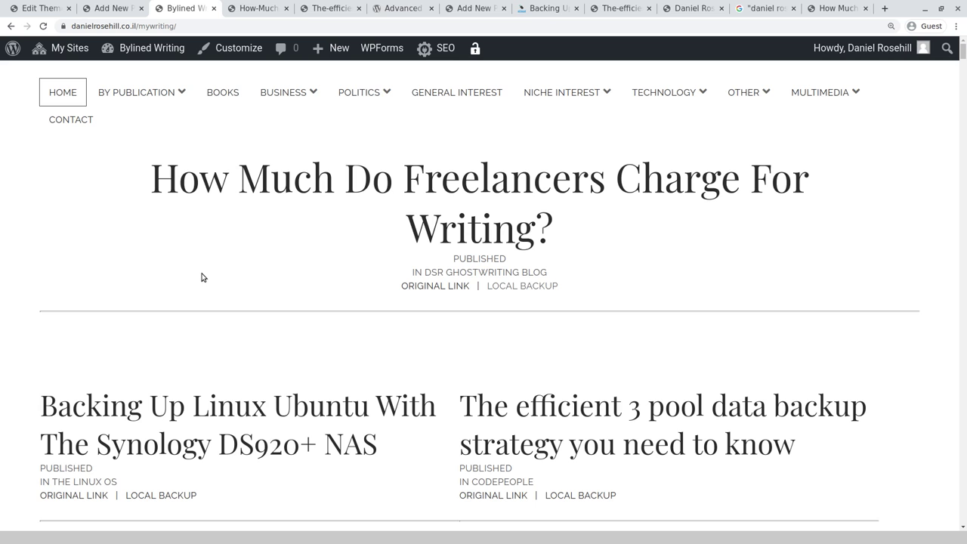
Step: Highlight the new post's publication and link lines, then scroll down through the older archive posts
left_click_drag(182, 265, 151, 313)
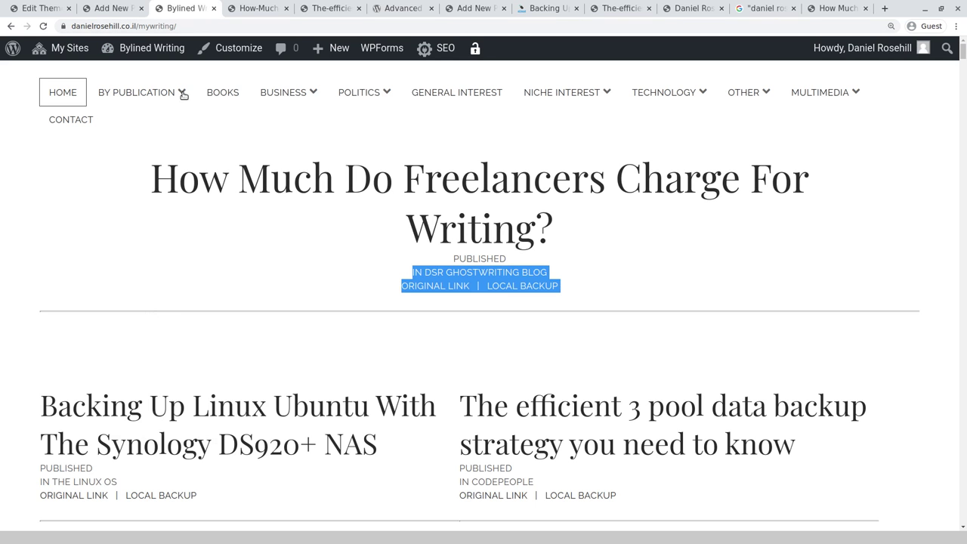
left_click(146, 266)
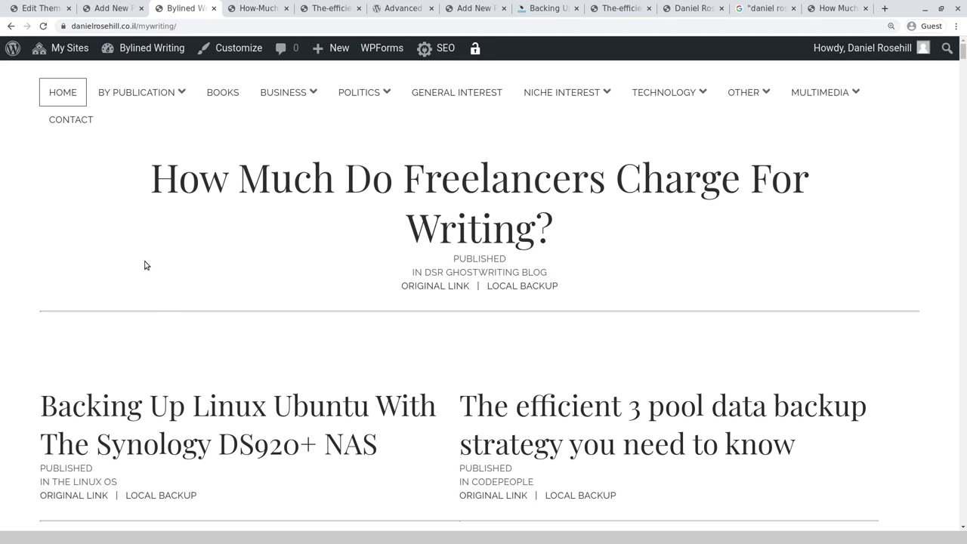
scroll(149, 250, "down", 10)
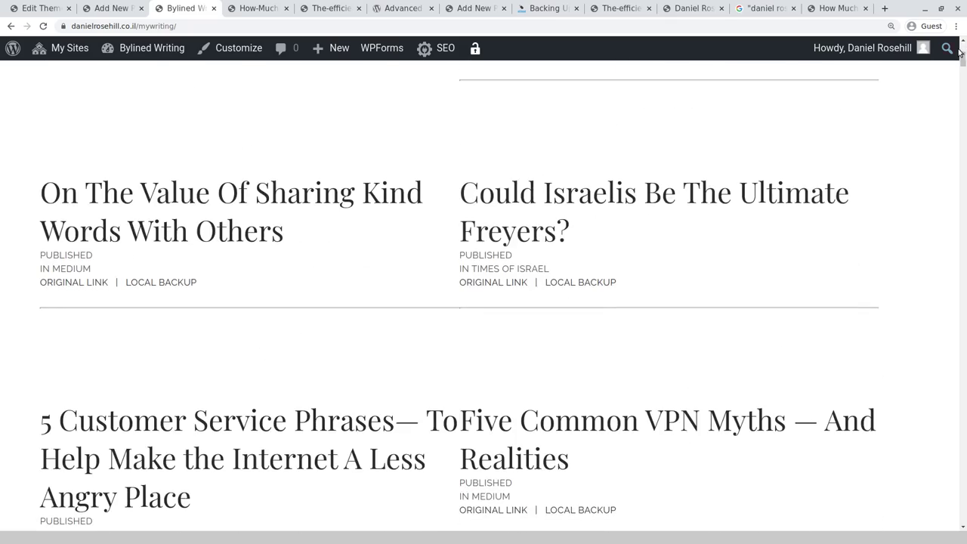
left_click_drag(960, 54, 885, 528)
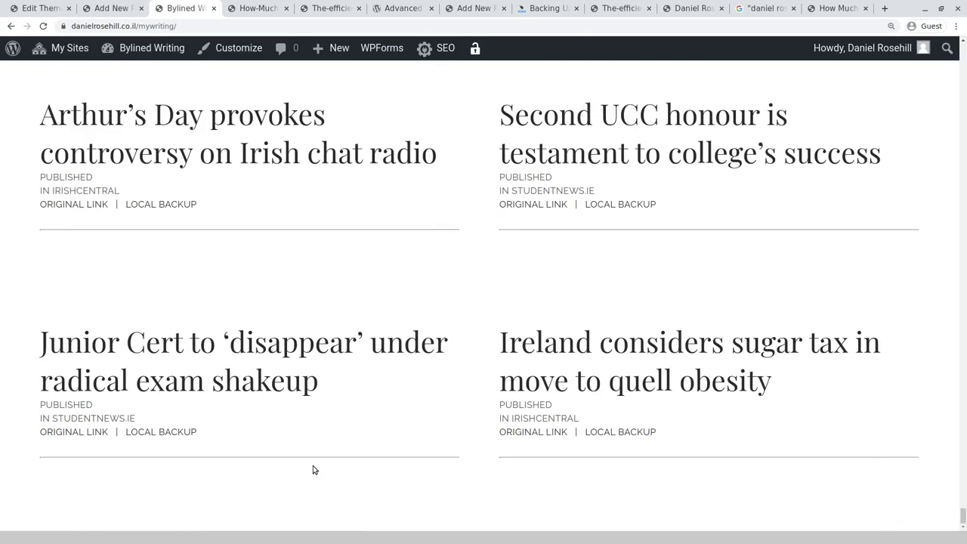
scroll(316, 469, "up", 1)
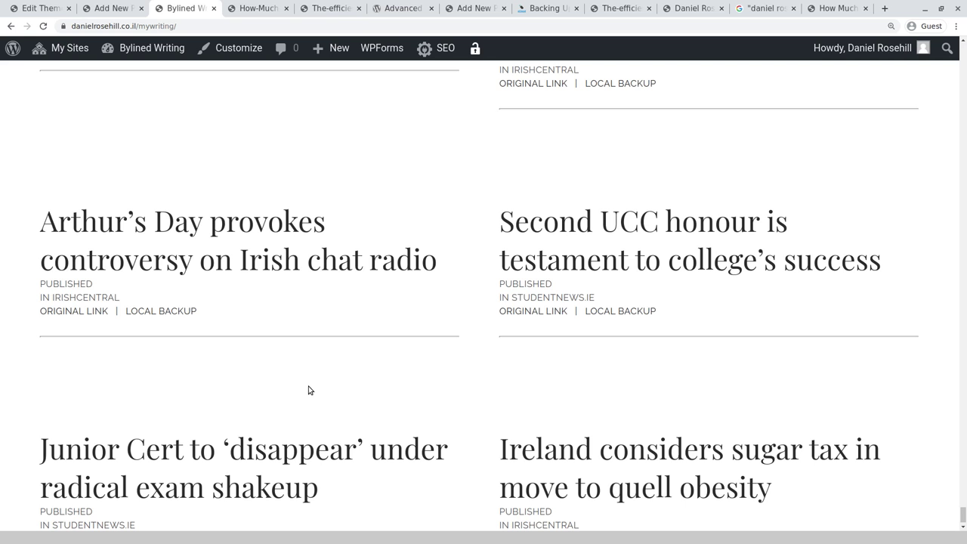
scroll(303, 324, "down", 1)
scroll(256, 358, "up", 2)
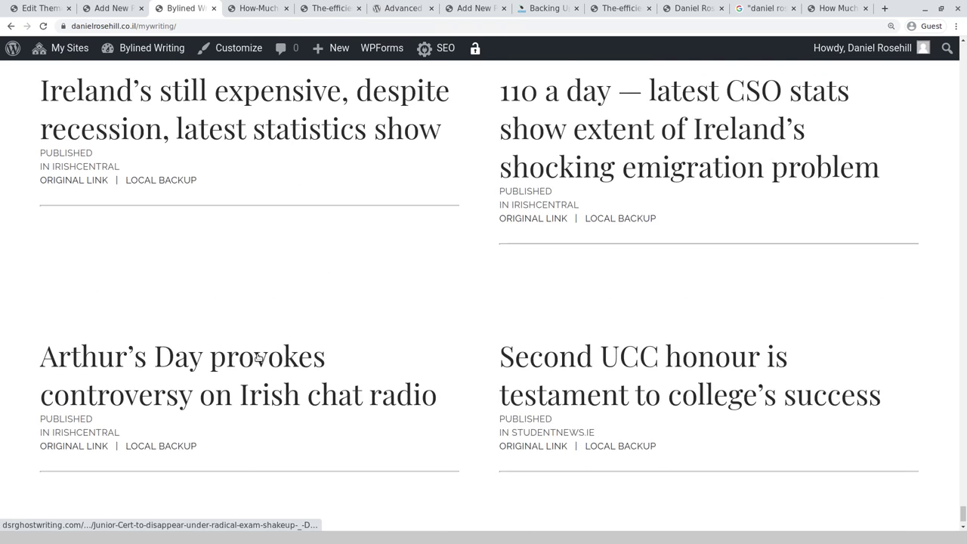
scroll(258, 358, "up", 3)
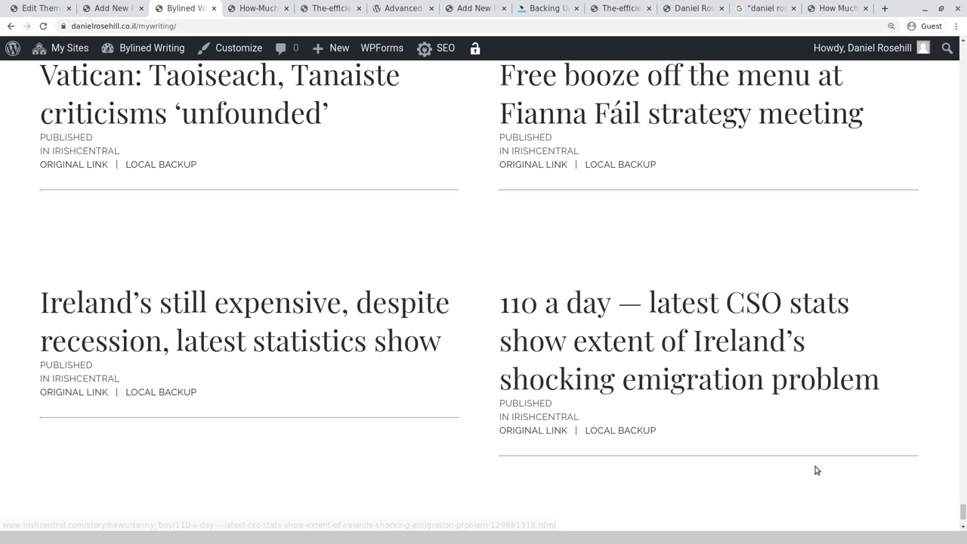
Step: Return to the archive's top, where the freelancer-pricing post leads the list
scroll(319, 446, "up", 2)
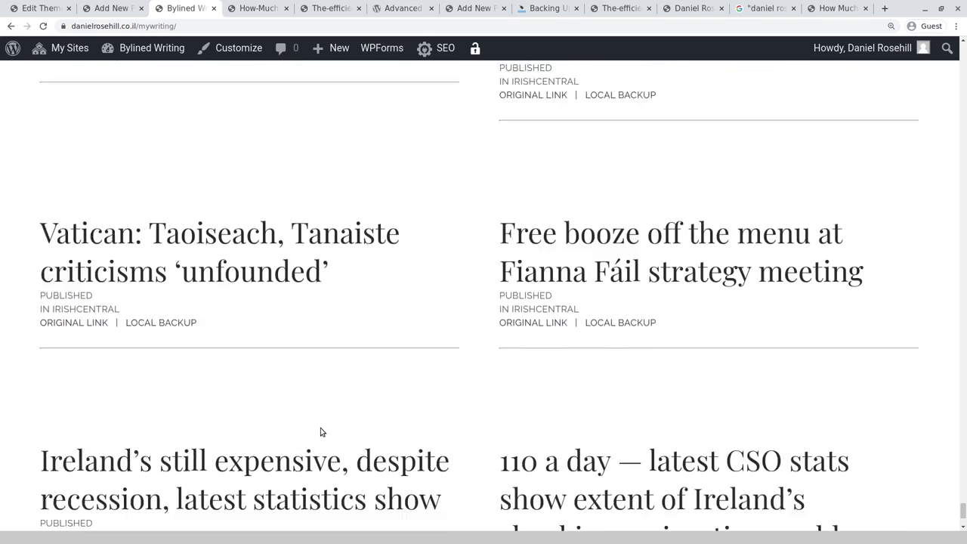
scroll(320, 432, "up", 3)
scroll(309, 386, "up", 4)
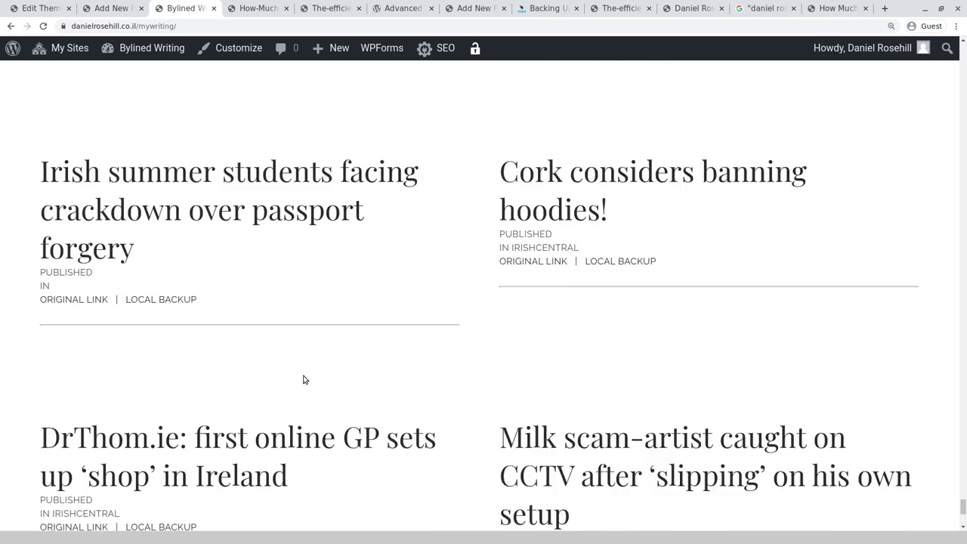
scroll(305, 380, "up", 1)
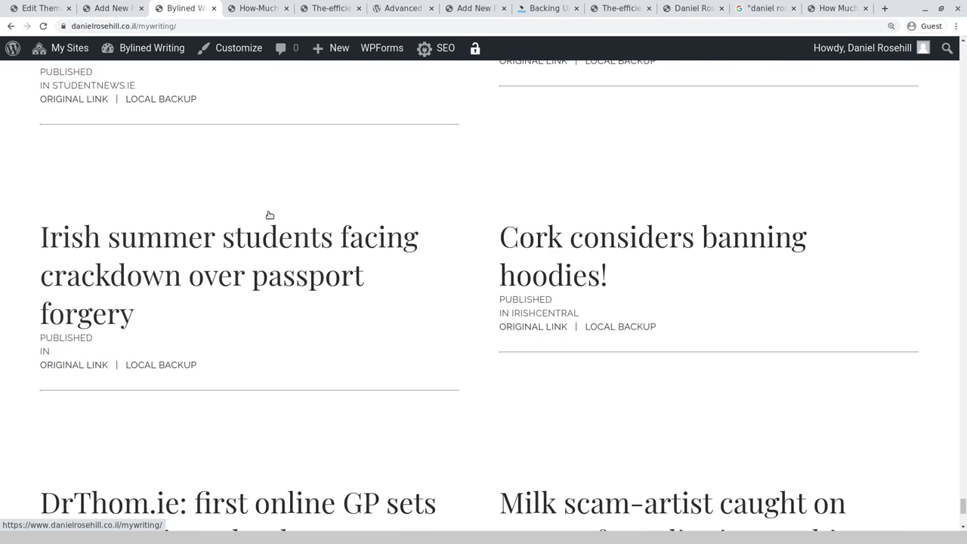
scroll(302, 204, "up", 5)
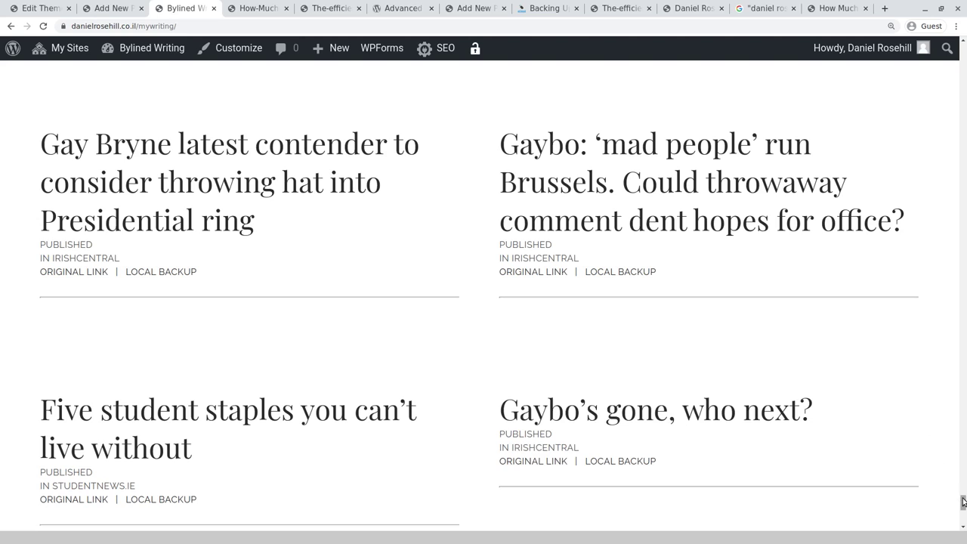
left_click_drag(963, 502, 902, 138)
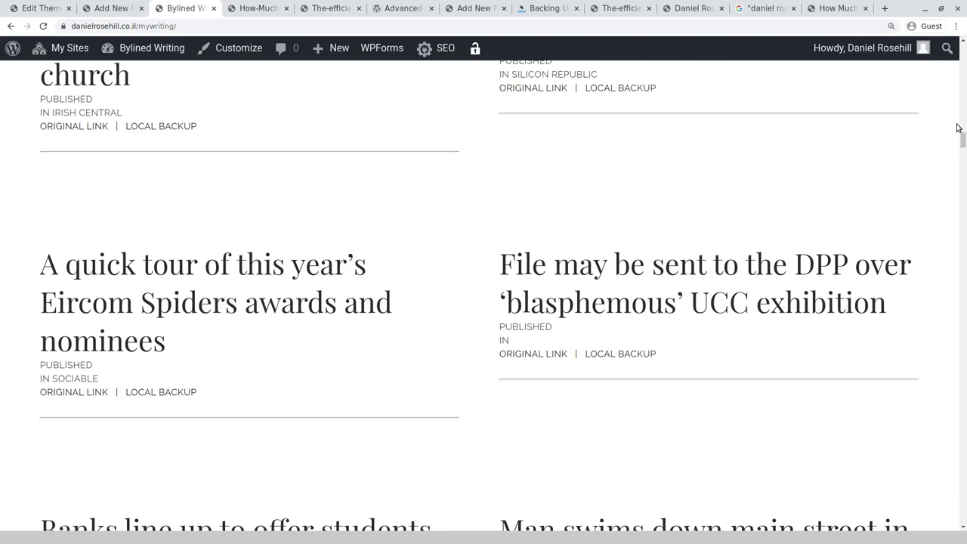
left_click_drag(963, 139, 964, 98)
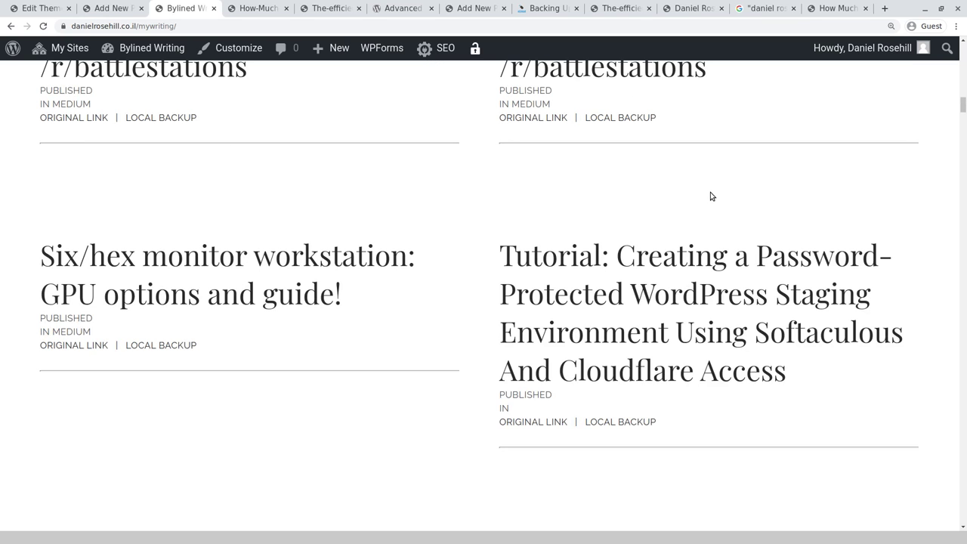
scroll(710, 197, "down", 5)
scroll(642, 224, "down", 3)
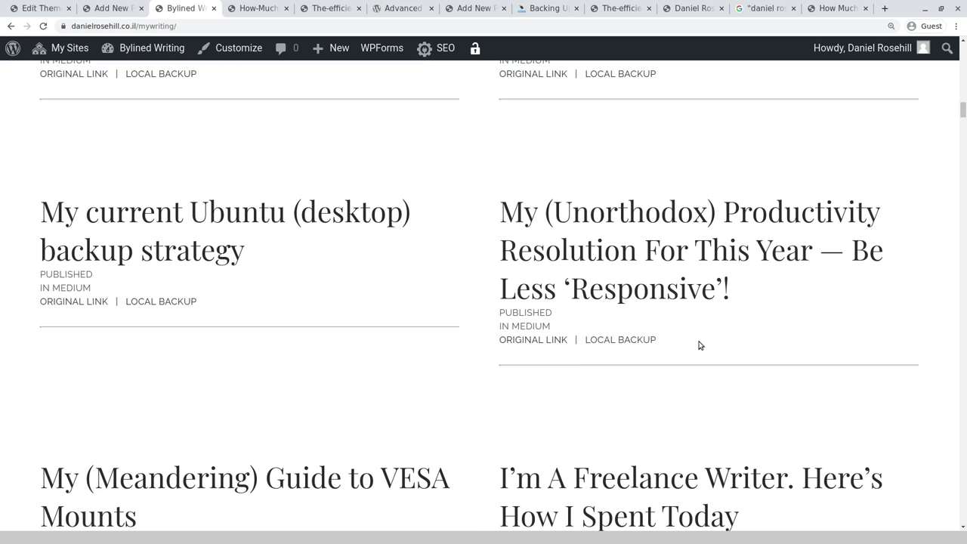
scroll(621, 199, "up", 5)
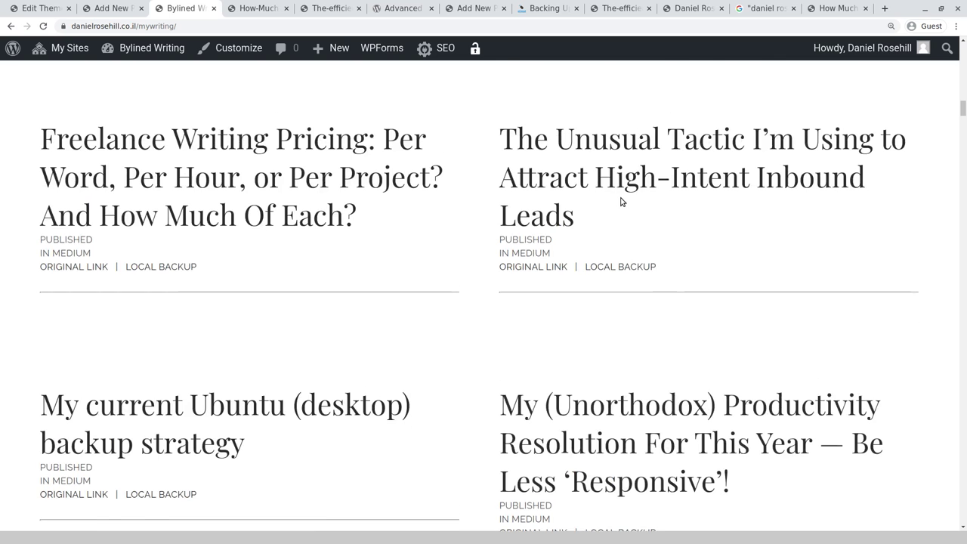
left_click_drag(961, 109, 961, 56)
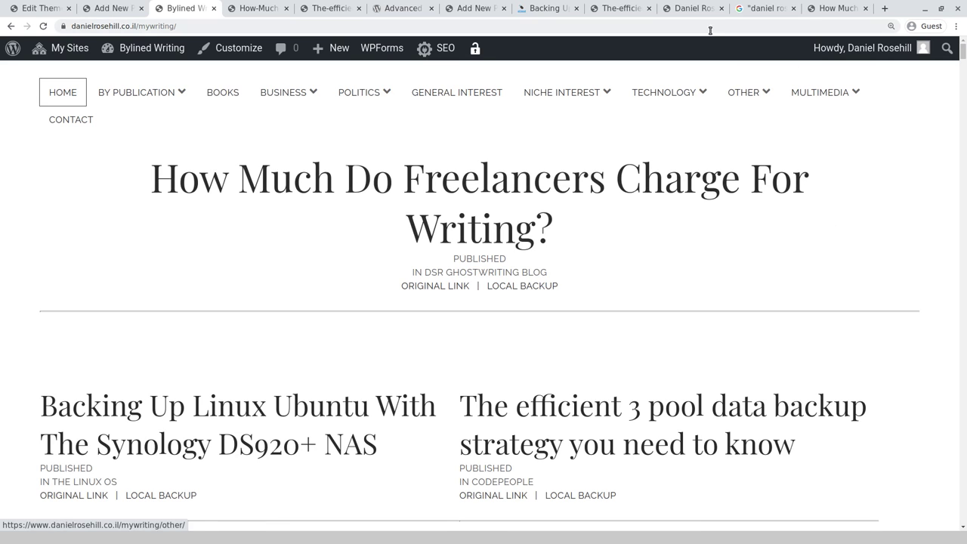
left_click(429, 7)
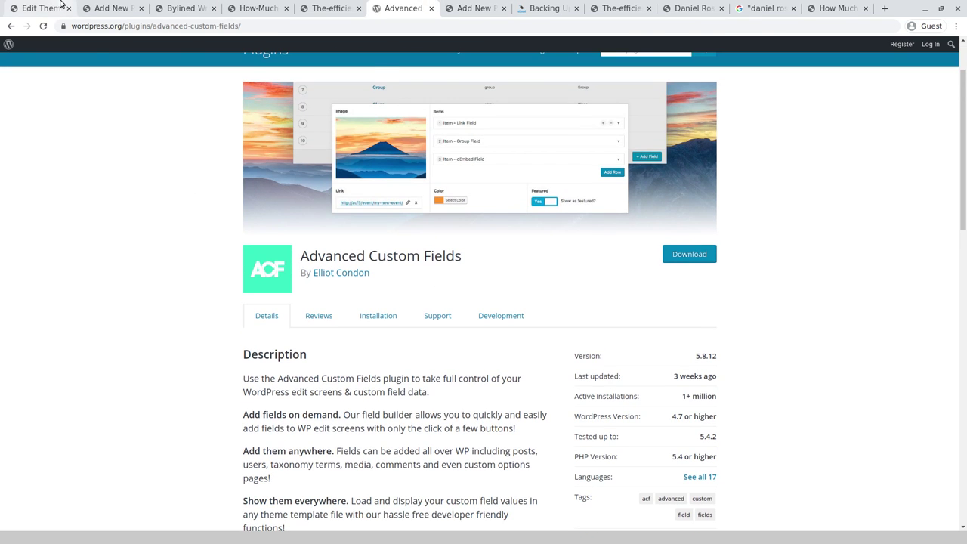
left_click(38, 8)
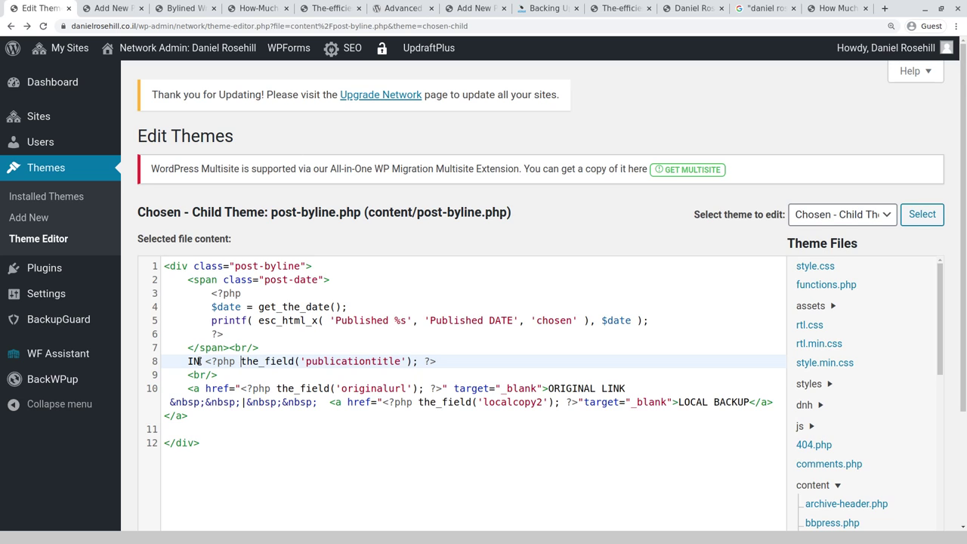
left_click_drag(201, 364, 435, 361)
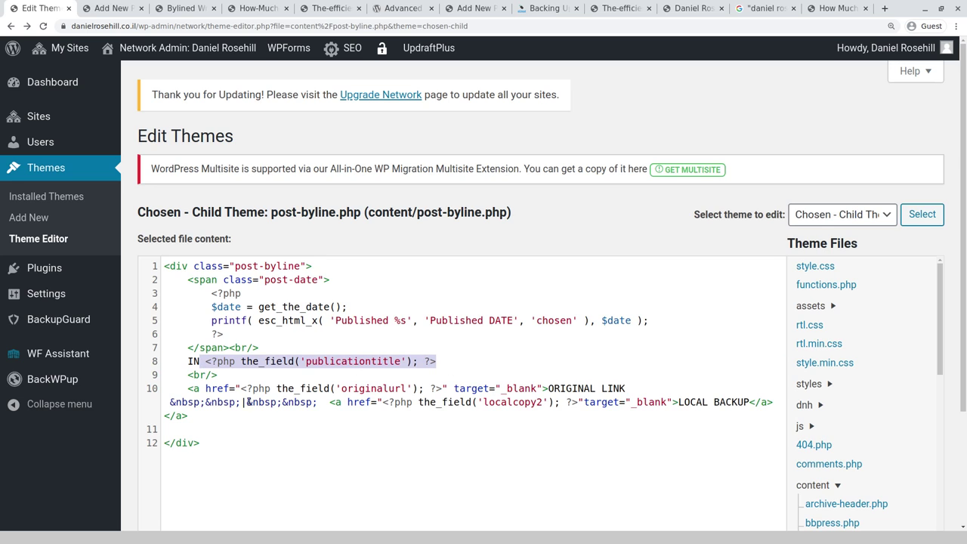
left_click_drag(243, 389, 450, 389)
triple_click(545, 402)
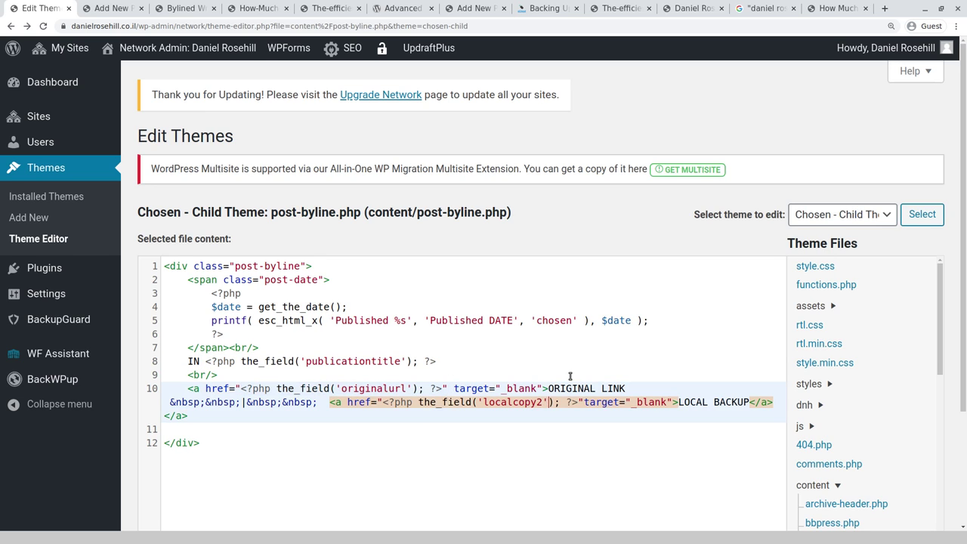
Step: Search the Bylined Writing archive page for 'ubuntu' and step through the matches
left_click(248, 4)
left_click(202, 6)
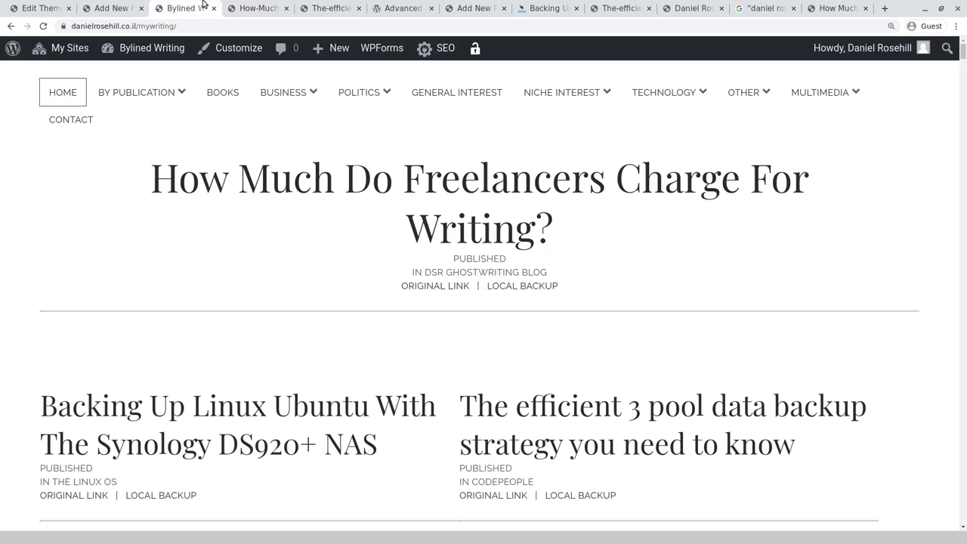
key("ctrl+f")
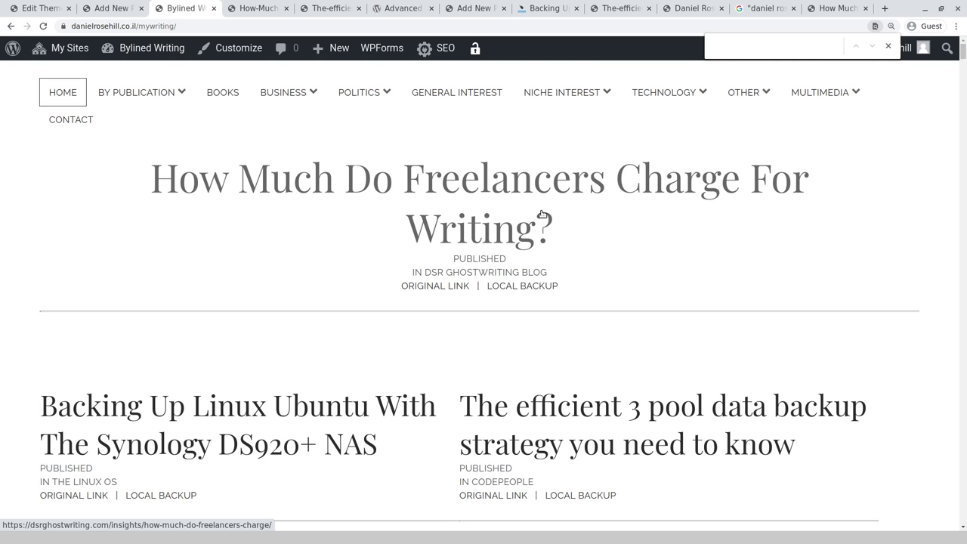
type("ubuntu")
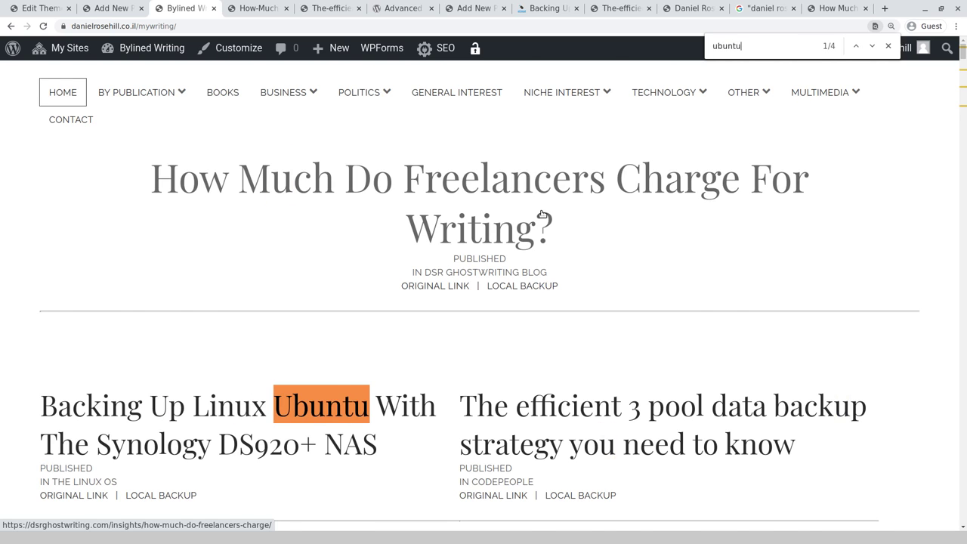
key("Return")
key("Return")
key("Return")
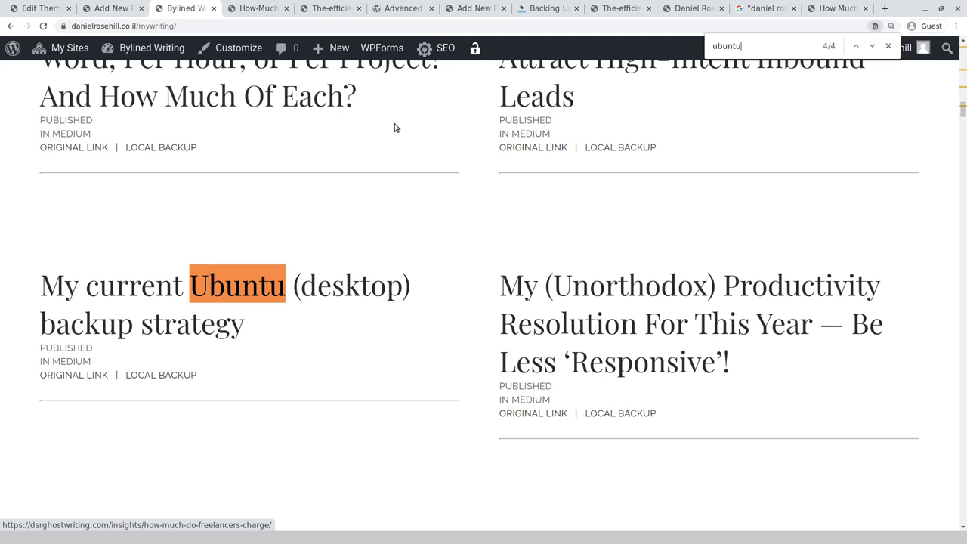
Step: Open the original articles for the Ubuntu desktop backup, Ubuntu GUIs review and Synology NAS backup posts
left_click(169, 290)
left_click(185, 8)
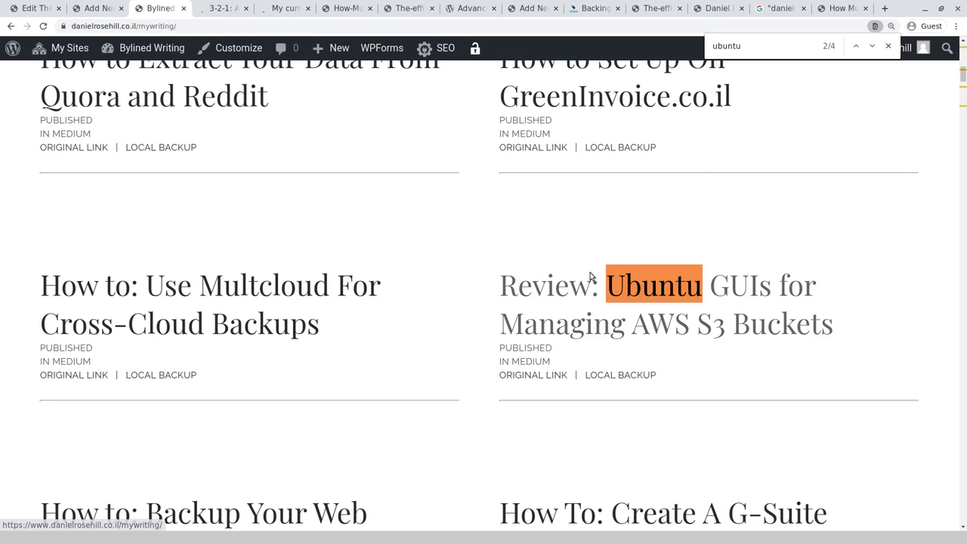
left_click(592, 277)
left_click(151, 9)
left_click(857, 47)
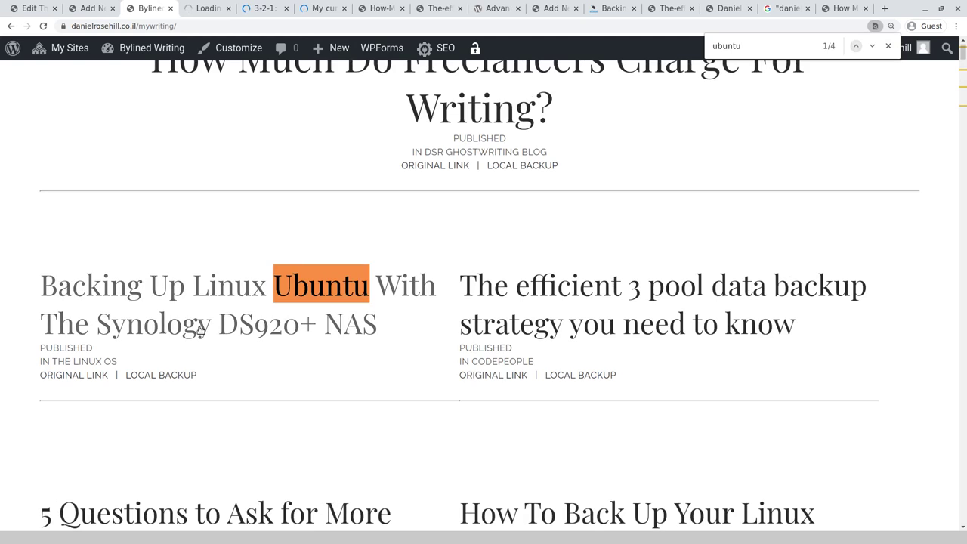
left_click(207, 320)
Step: Review and close the 3-2-1 and Medium Ubuntu backup articles, then check the Synology NAS article
left_click(292, 6)
left_click(352, 8)
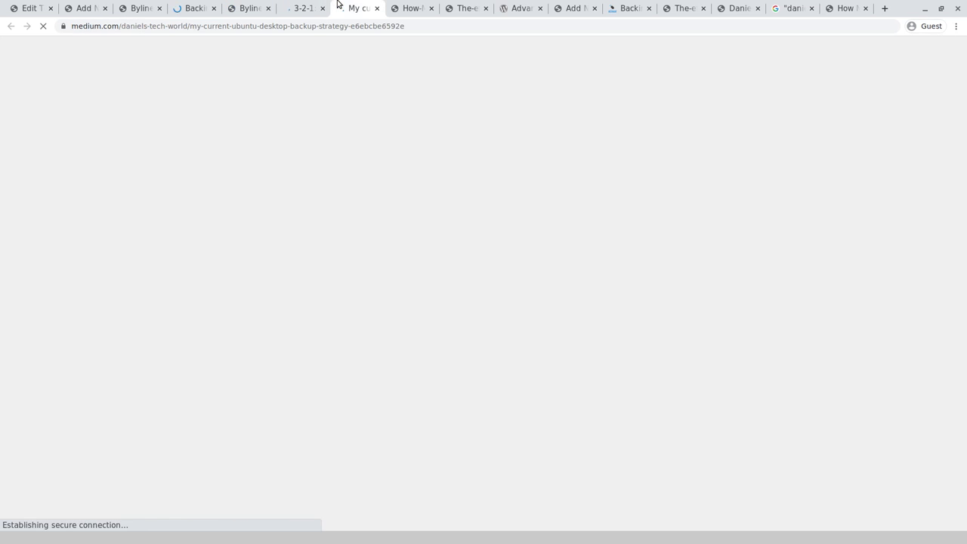
left_click(318, 8)
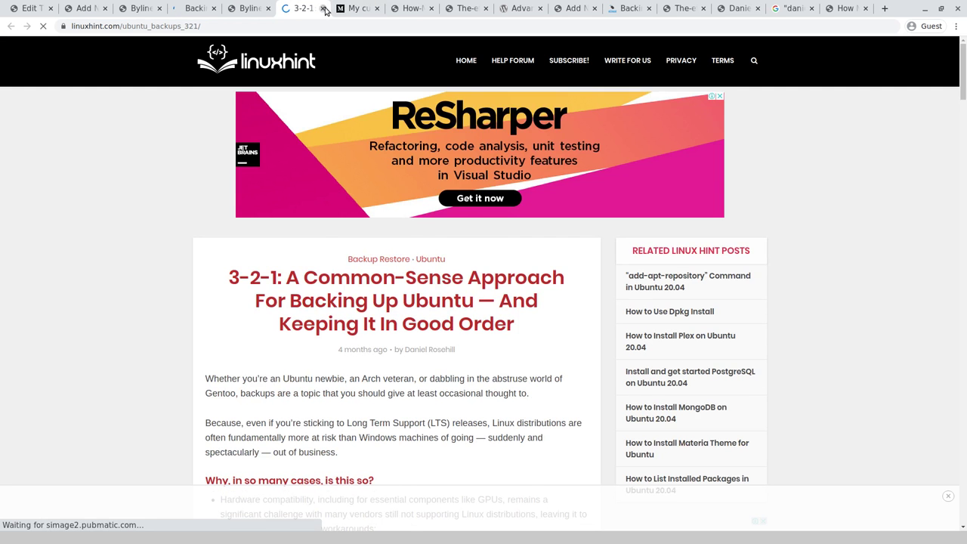
left_click(323, 8)
left_click(324, 8)
left_click(260, 11)
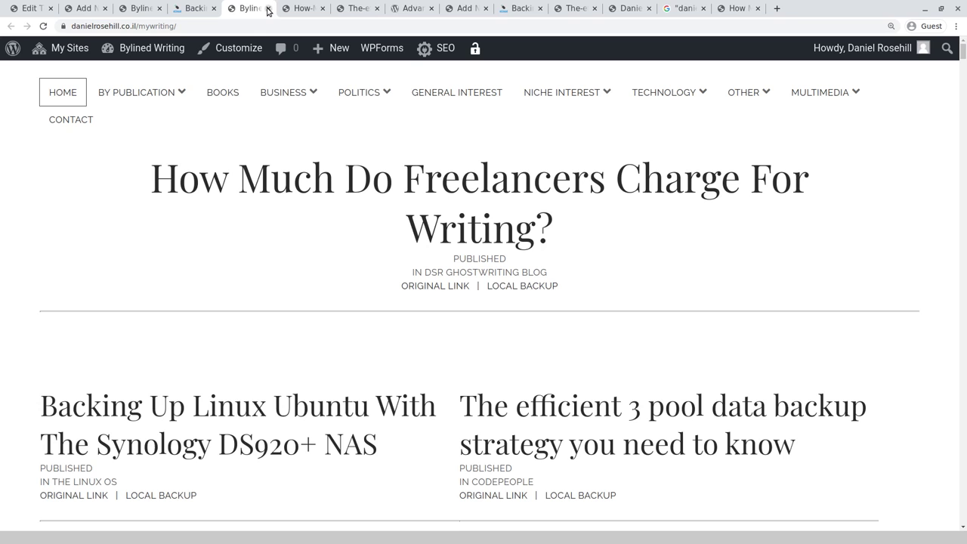
left_click(215, 7)
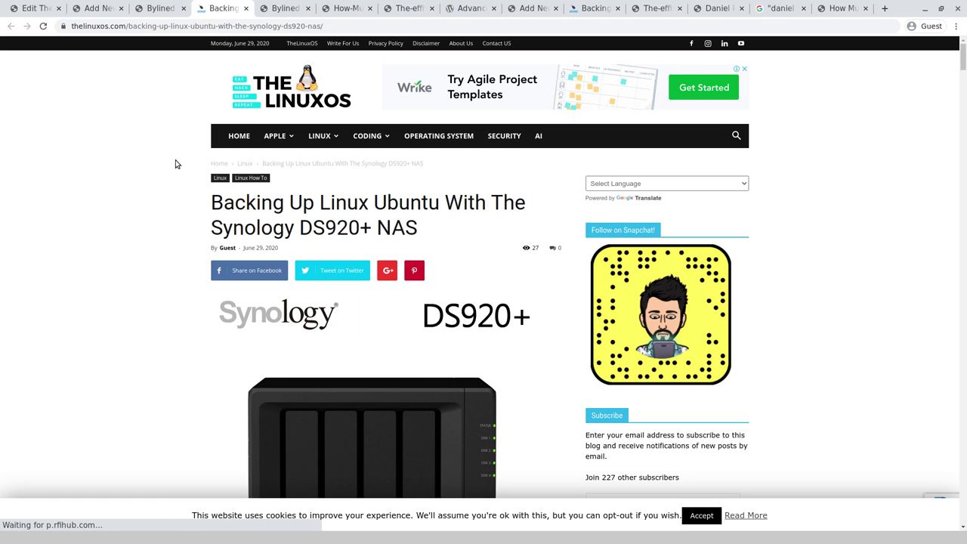
left_click(159, 9)
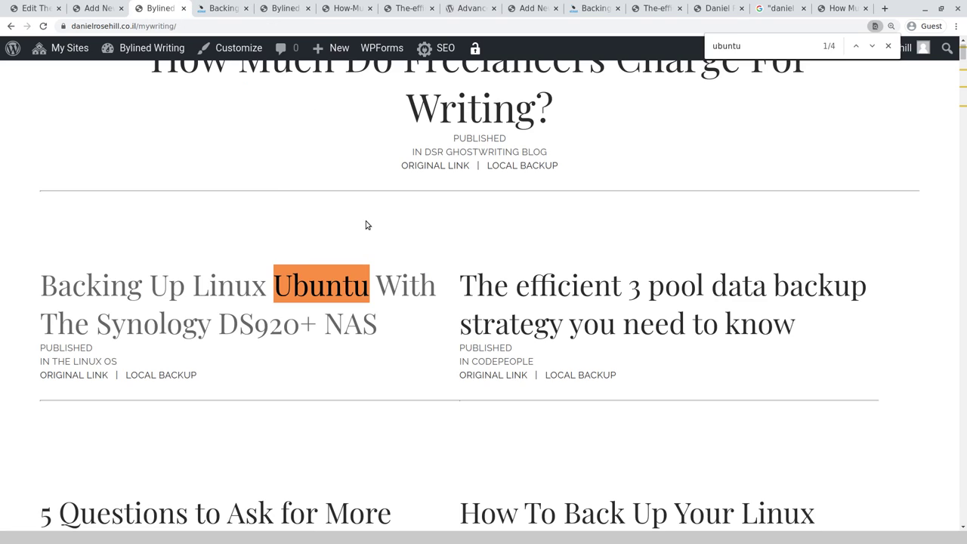
Step: Delete 'mywriting/' from the archive address, leaving the site's root URL
scroll(365, 226, "down", 1)
scroll(370, 227, "down", 12)
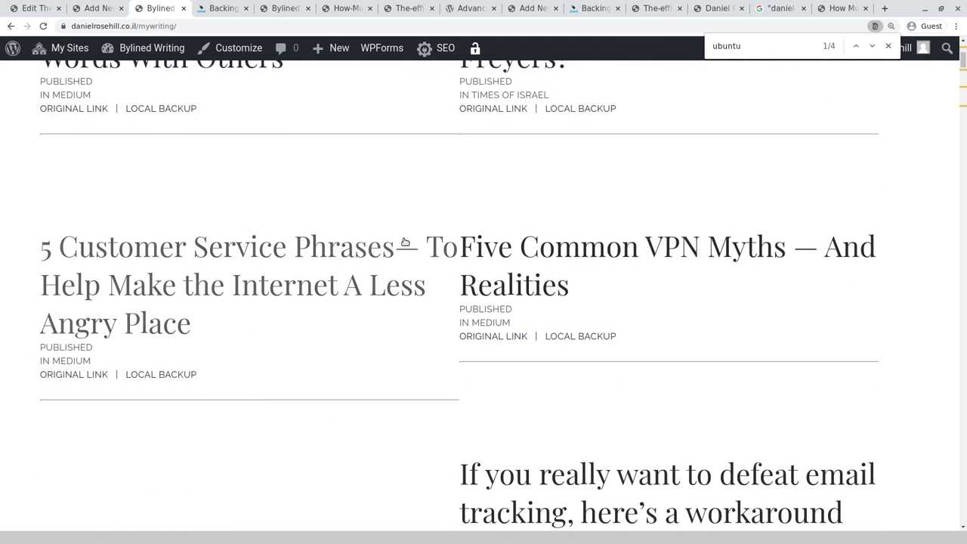
scroll(431, 317, "down", 9)
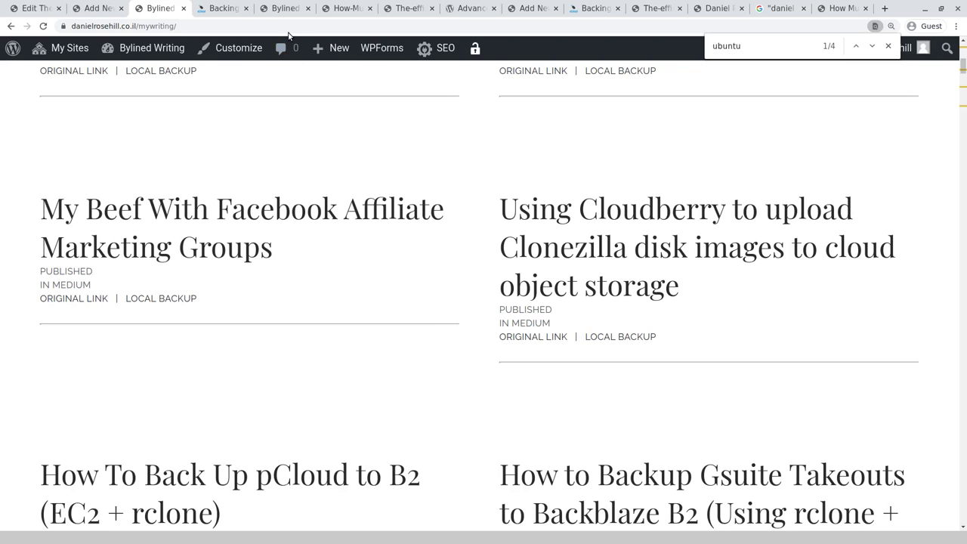
left_click(143, 28)
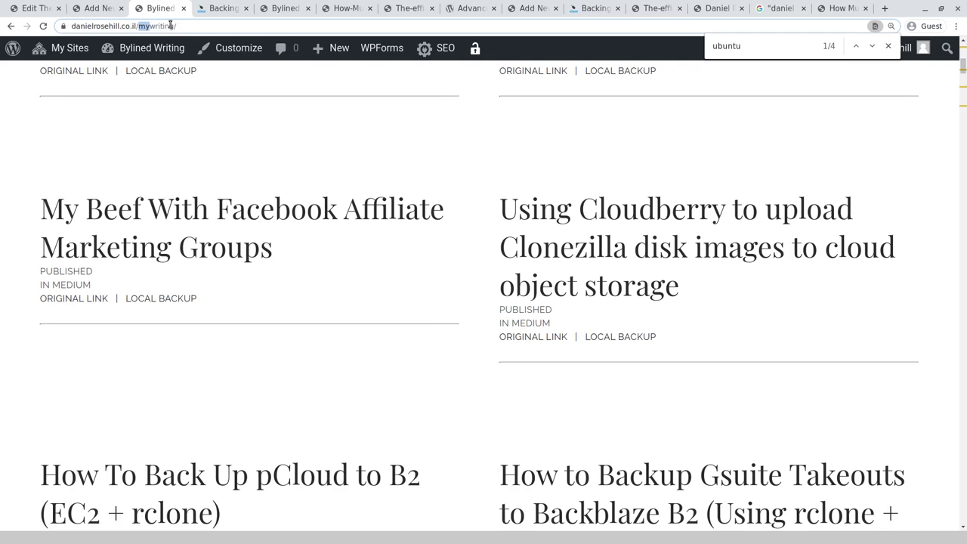
double_click(193, 24)
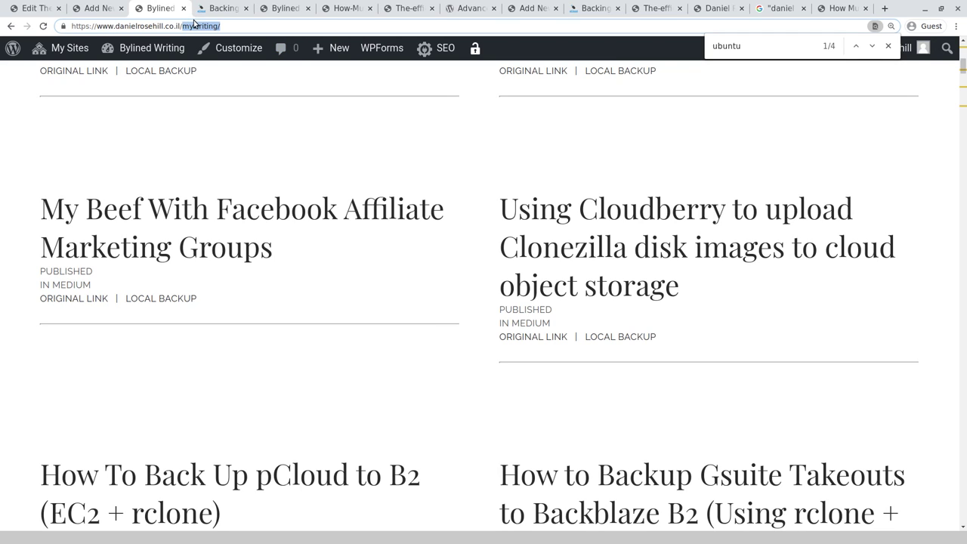
key("BackSpace")
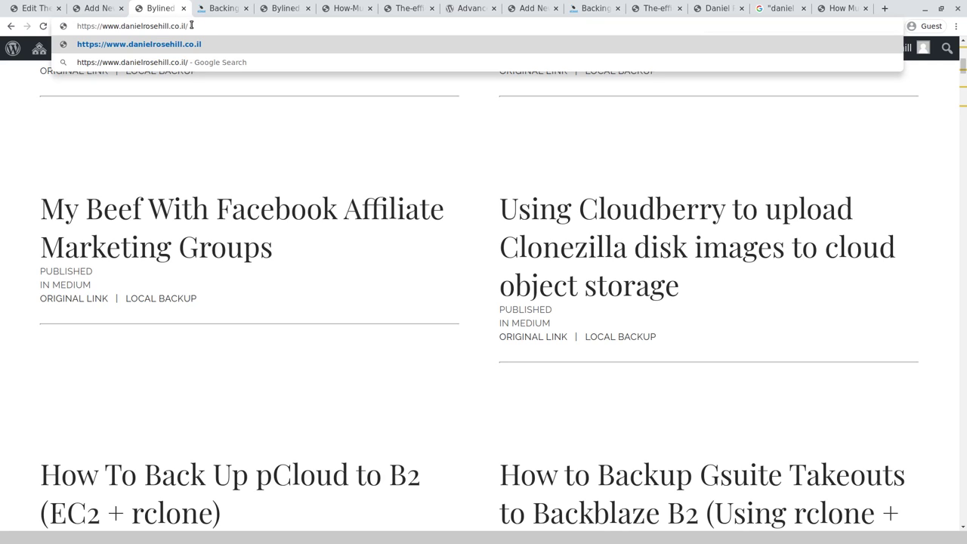